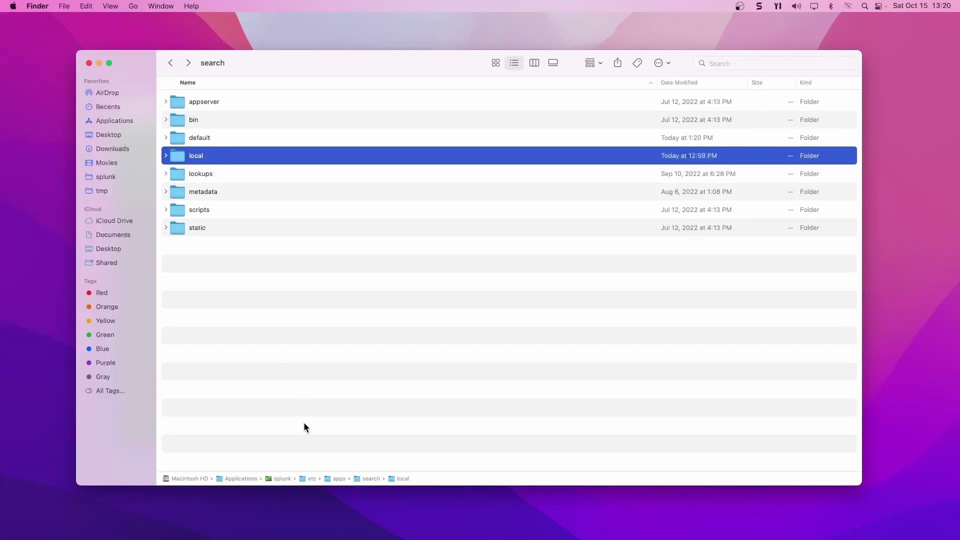
Open a terminal in the bin folder of /Applications/splunk and print the working directory with pwd.
double_click(307, 479)
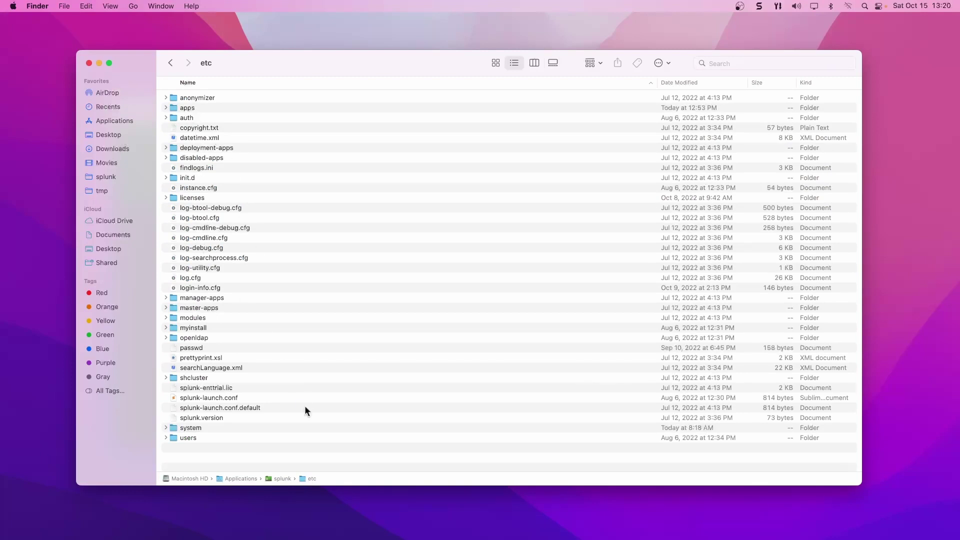
double_click(281, 478)
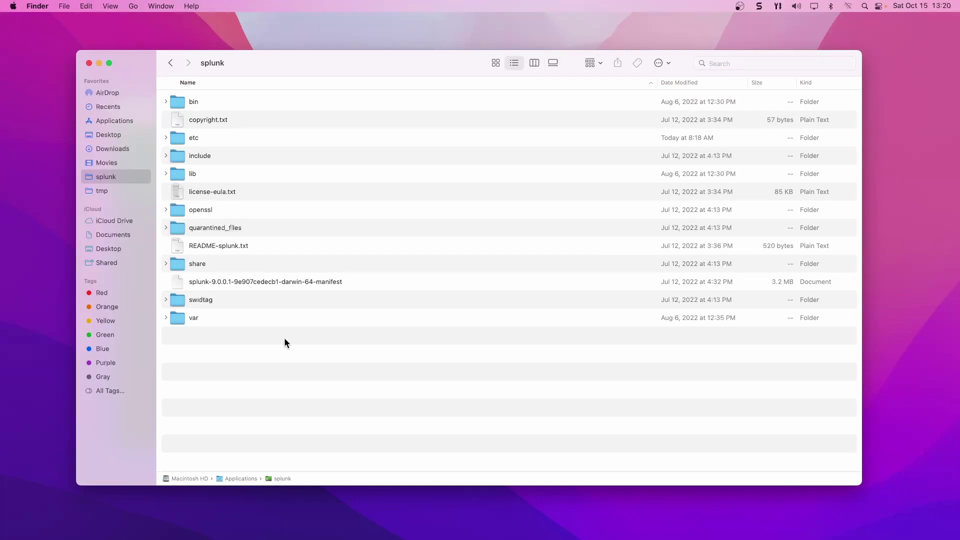
click(193, 103)
key(ctrl+super+t)
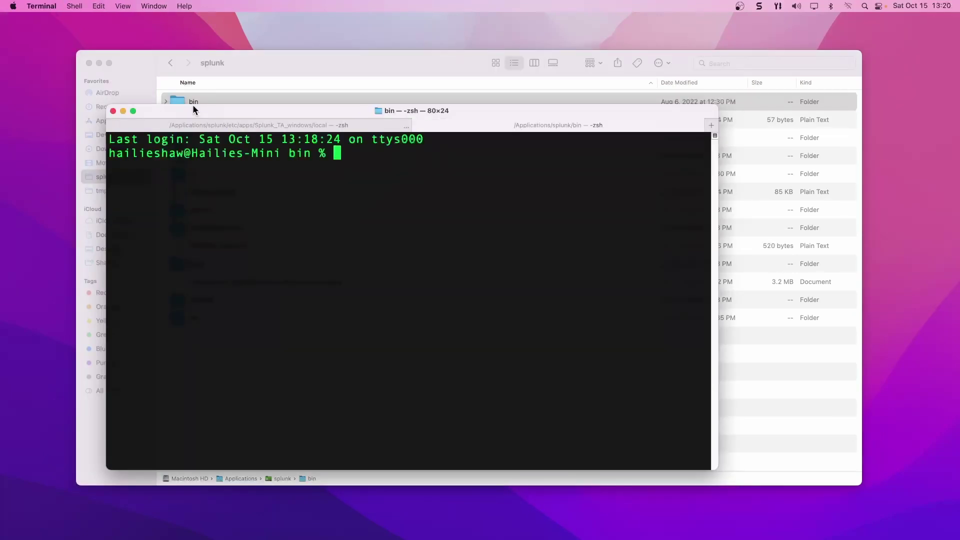
text(pwd)
key(Return)
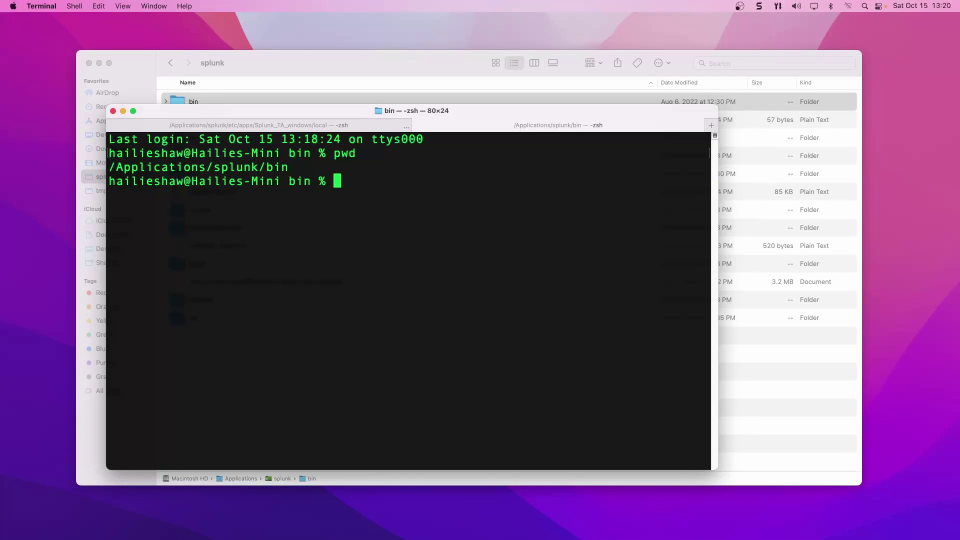
Enlarge the terminal text, close the Splunk_TA_windows/local session, and widen and reposition the terminal window.
key(super+plus)
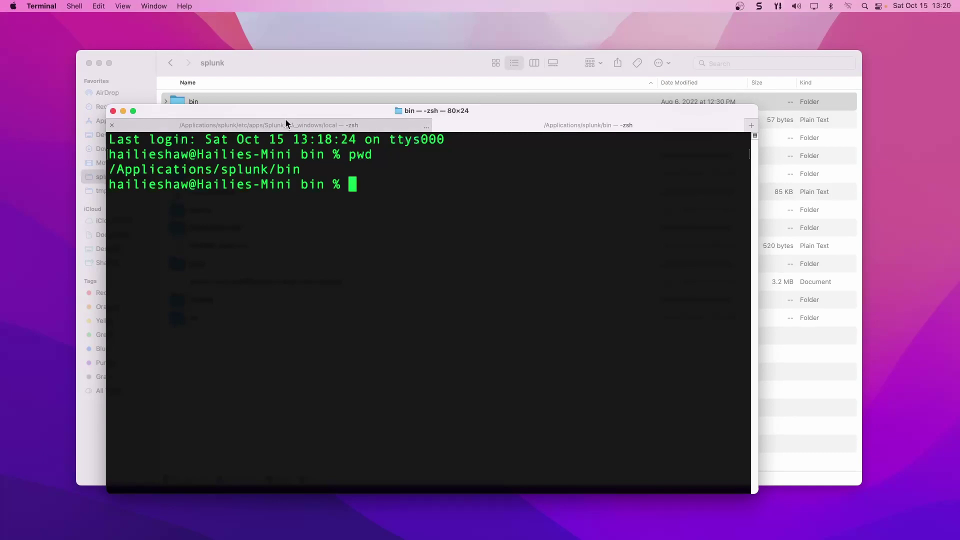
click(112, 126)
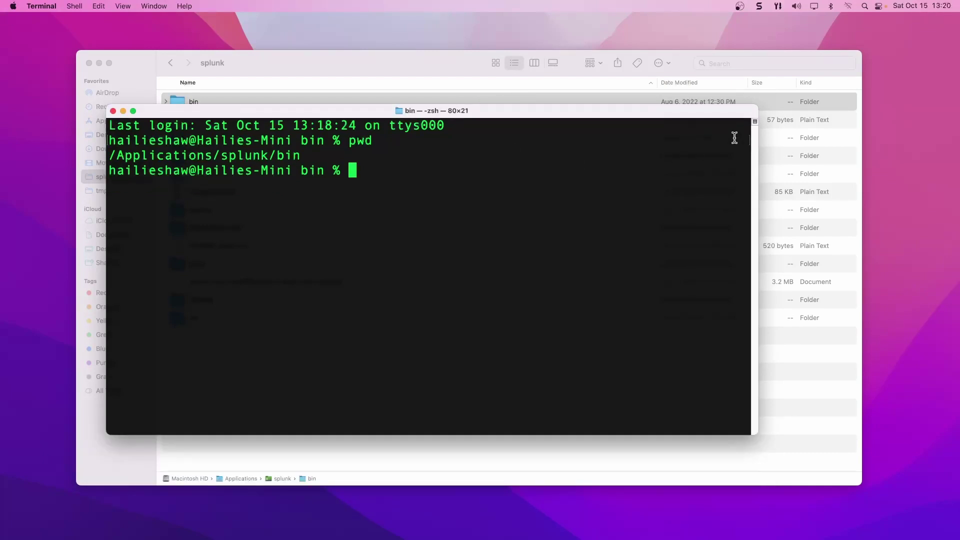
drag(756, 106, 863, 64)
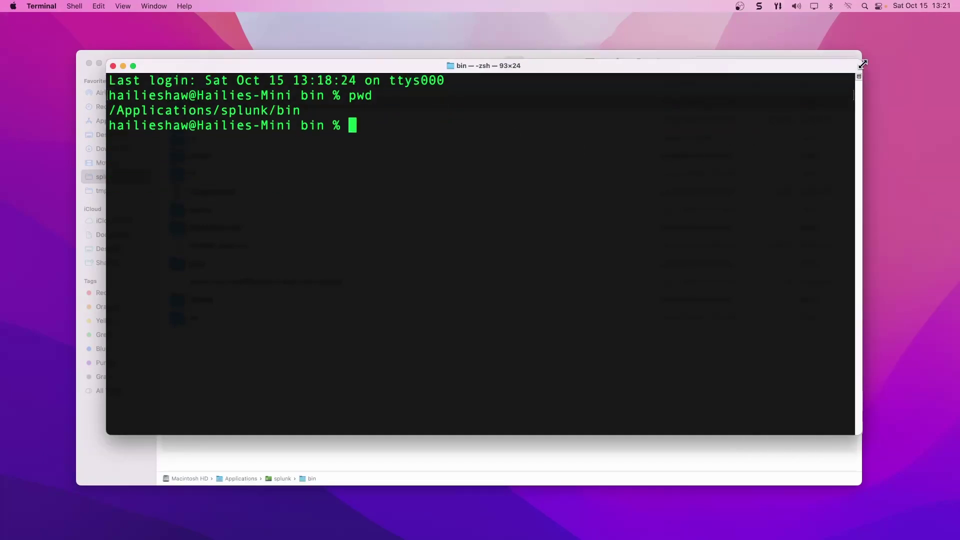
drag(774, 71, 759, 130)
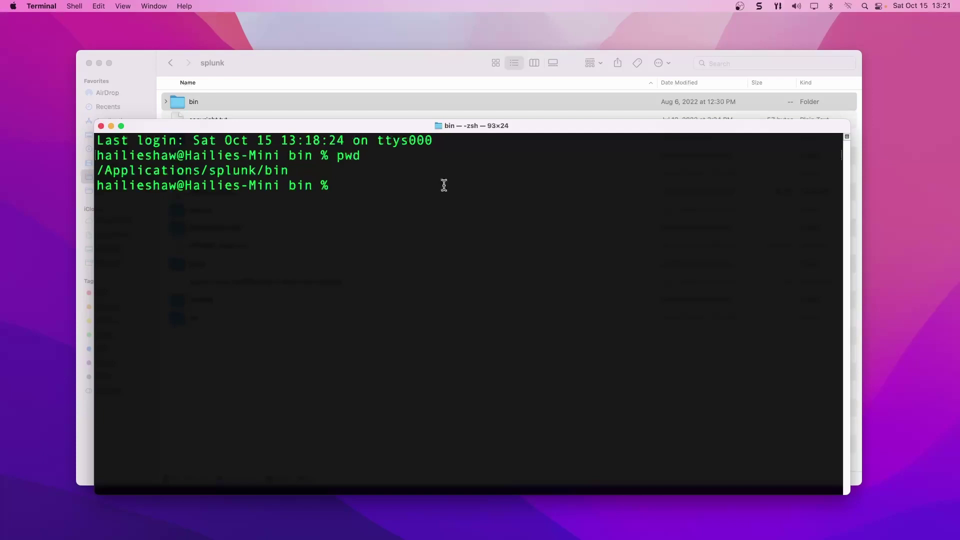
Run ./splunk btool inputs list and look back through the printed input stanzas.
text(./splunk btool )
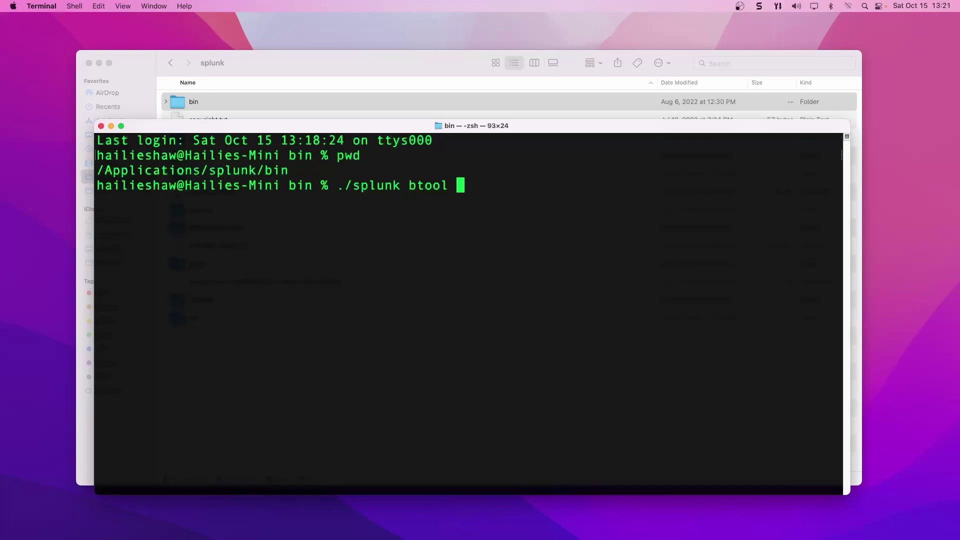
text(inputs)
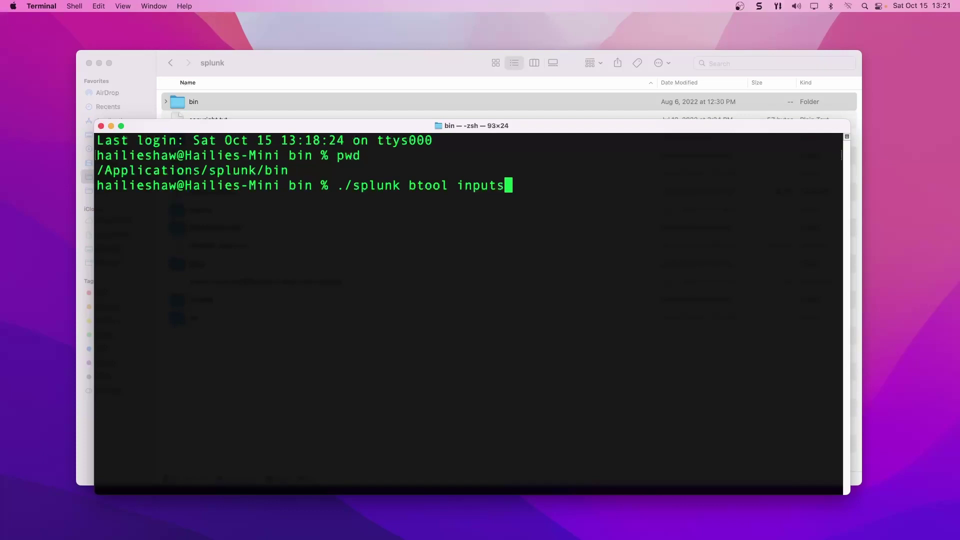
text( list)
key(Return)
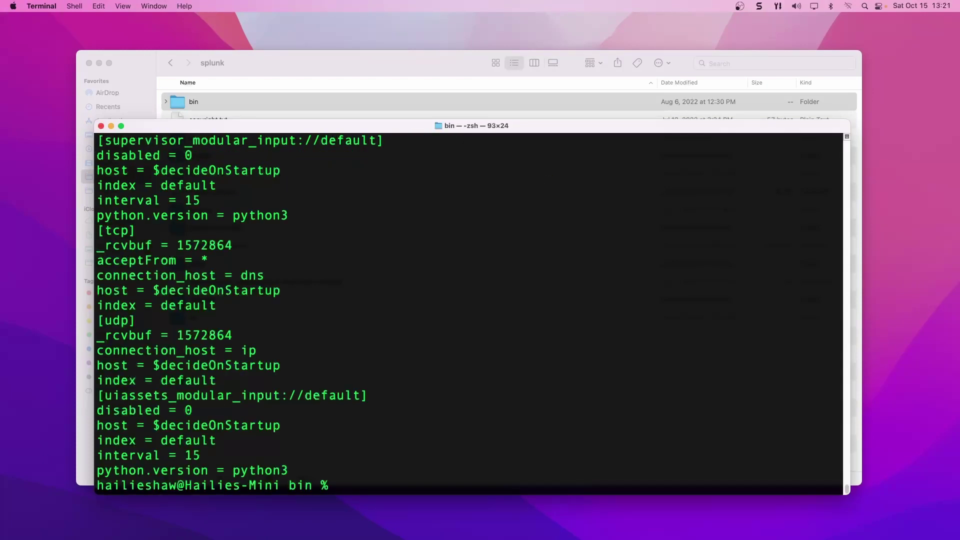
scroll(256, 315, up, 6)
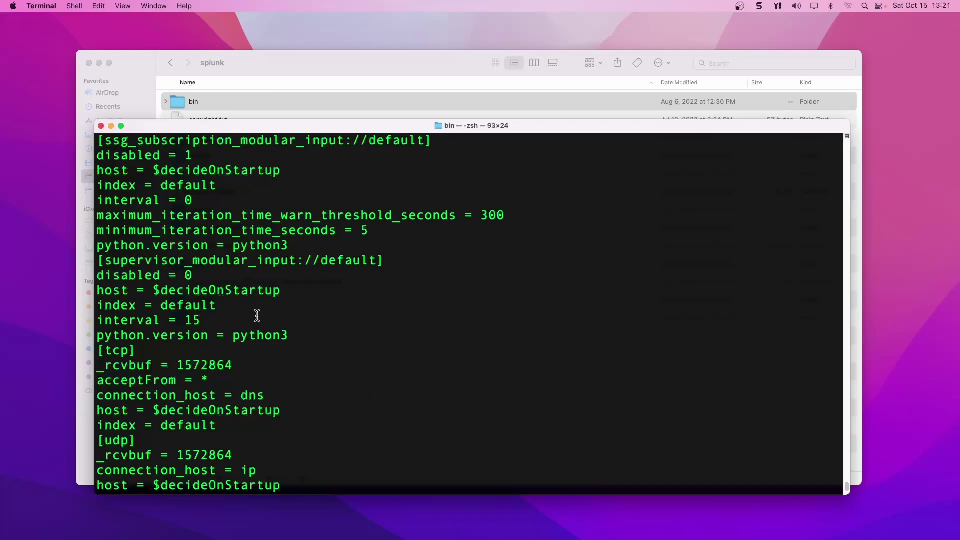
scroll(257, 315, up, 10)
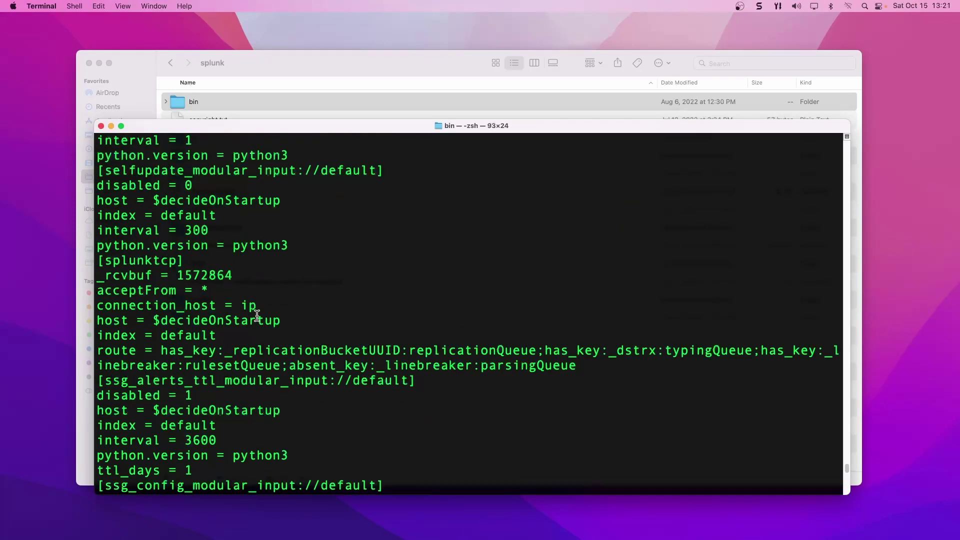
Rerun the btool inputs listing with its output redirected to /tmp/inputs.txt.
key(Up)
text(> /)
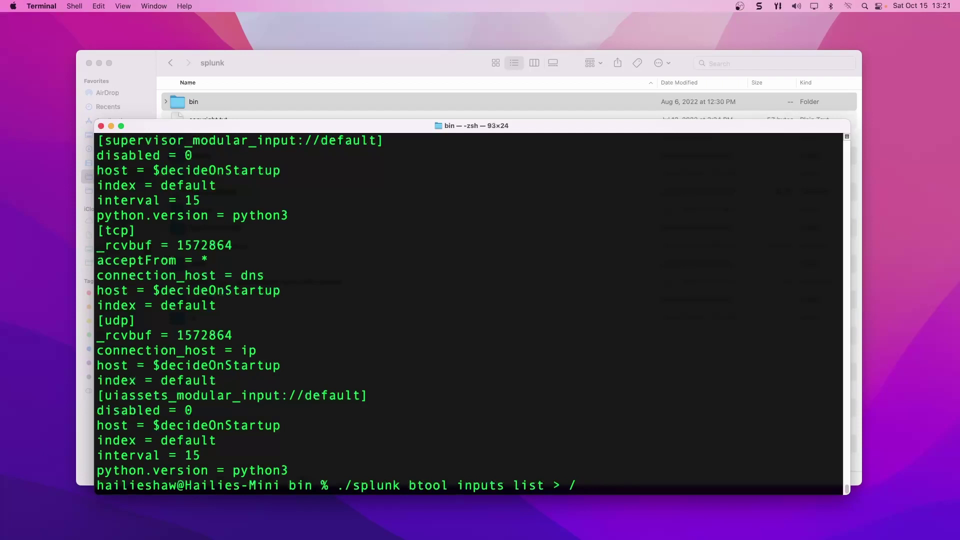
text(tmp/inputs.txt)
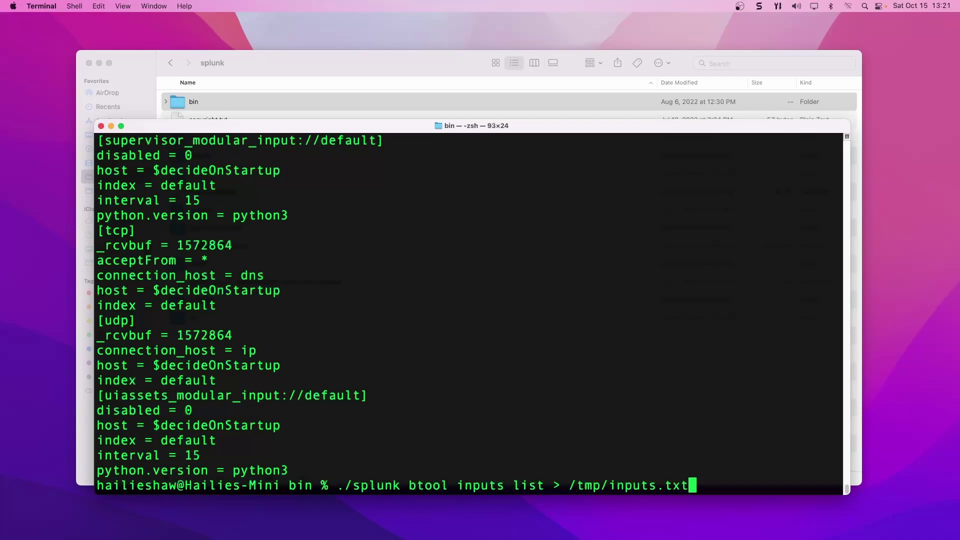
key(Return)
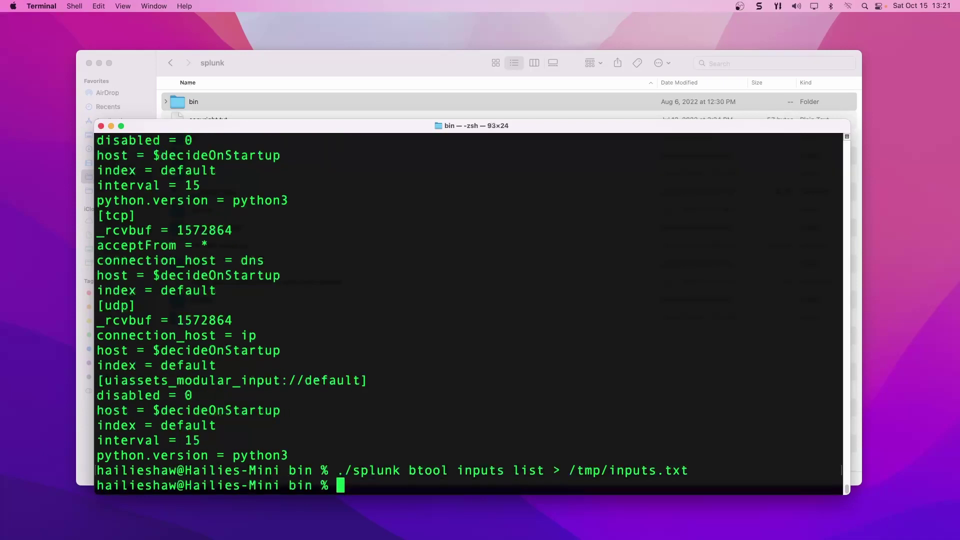
Open the exported file /tmp/inputs.txt in vi.
text(vi /tmp)
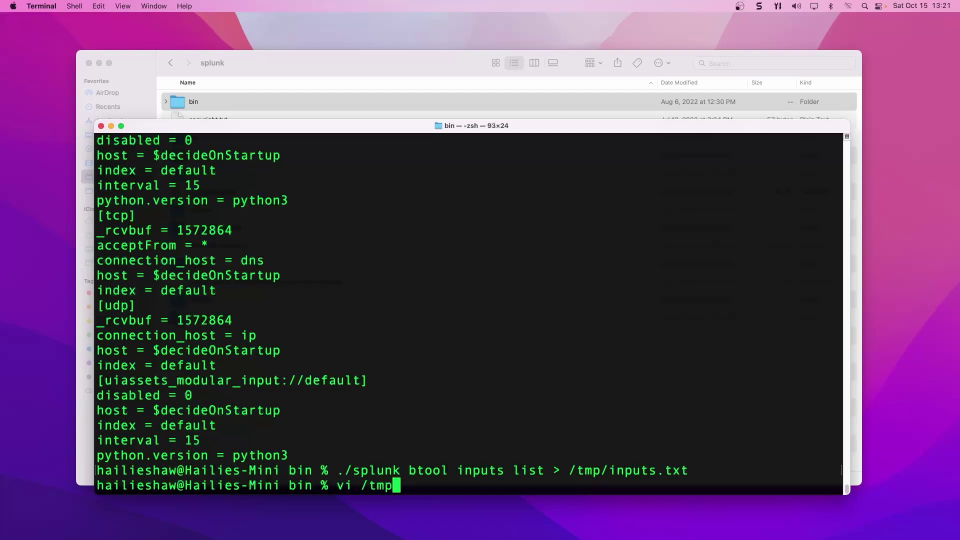
text(/i)
key(Tab)
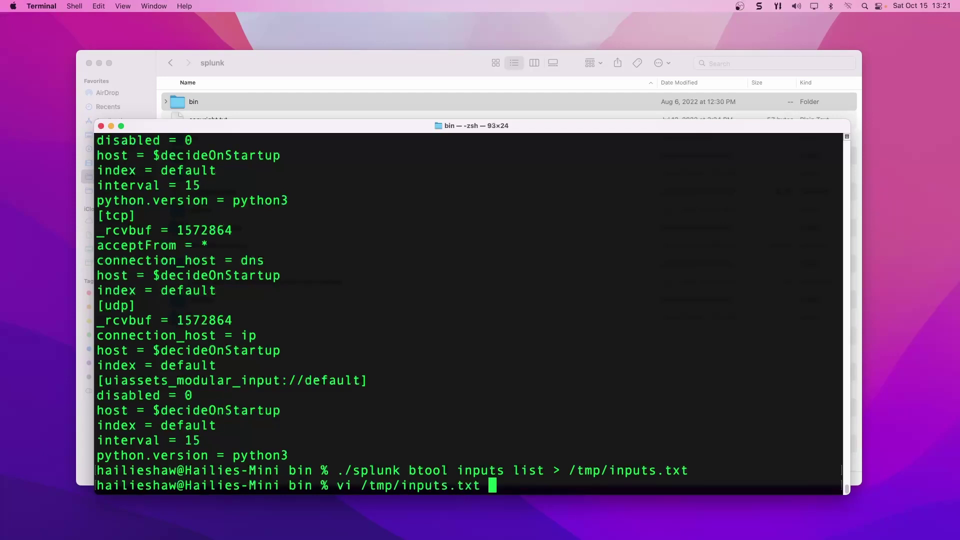
key(Return)
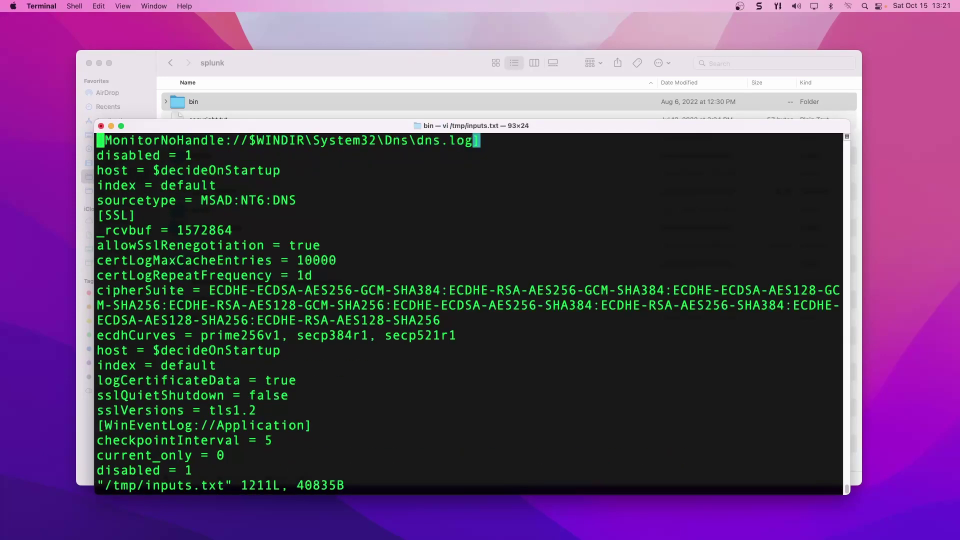
Look through the SSL and WinEventLog stanzas in the exported file, ending by quitting vi.
key(Down)
key(Down)
key(Down)
key(Down)
key(Down)
key(Down)
key(Down)
key(Down)
key(Down)
key(Down)
key(Down)
key(Down)
key(Down)
key(Down)
key(Down)
key(Down)
key(Down)
key(Down)
key(Down)
key(Down)
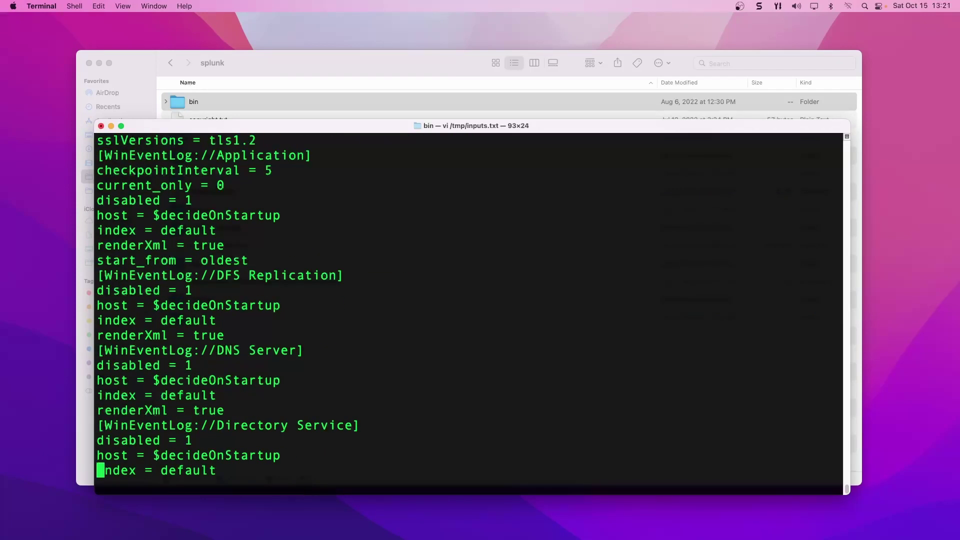
text(:q)
key(Return)
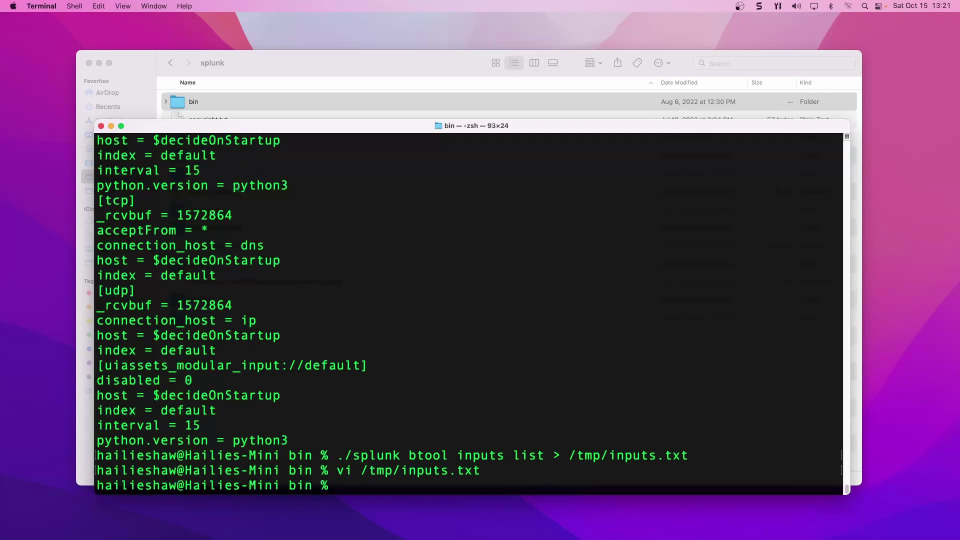
Run ./splunk btool inputs list --debug with its output redirected to /tmp/inputs.txt.
key(Up)
key(Up)
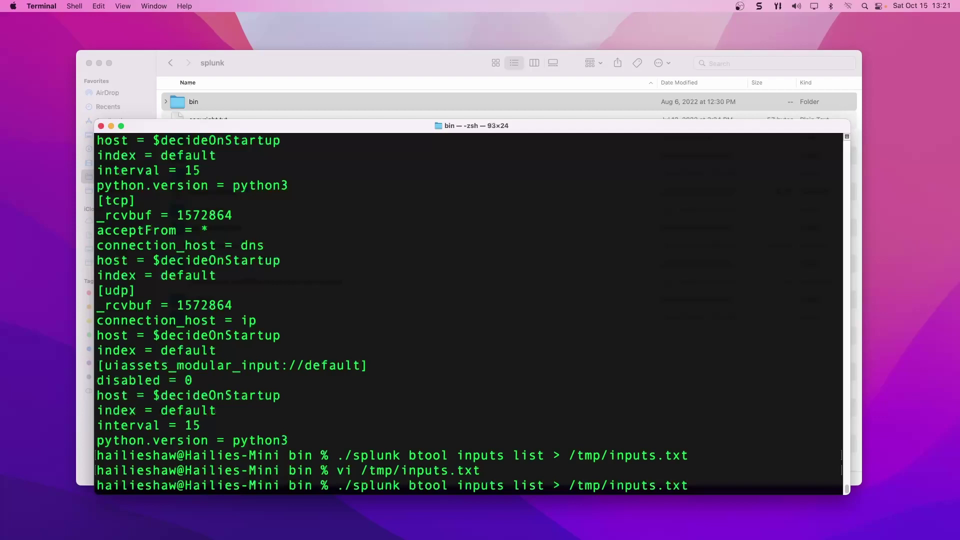
key(Left)
key(Left)
key(Left)
key(Left)
key(Left)
key(Left)
key(Left)
key(Left)
key(Left)
key(Left)
key(Left)
key(Left)
key(Left)
key(Left)
key(Left)
key(Left)
key(Left)
key(Delete)
text(--debug)
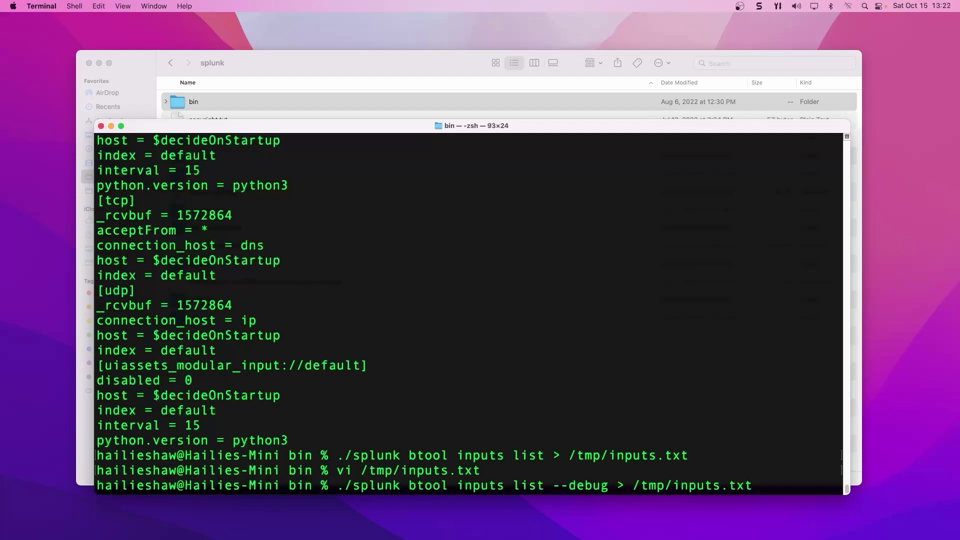
text( >)
key(Return)
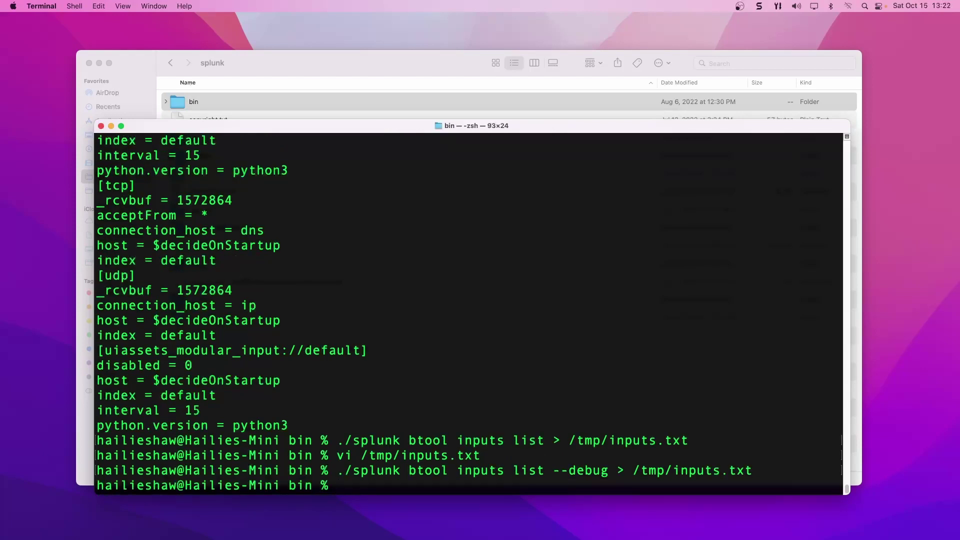
Switch to Finder and open inputs.txt from the tmp folder in TextEdit.
click(295, 60)
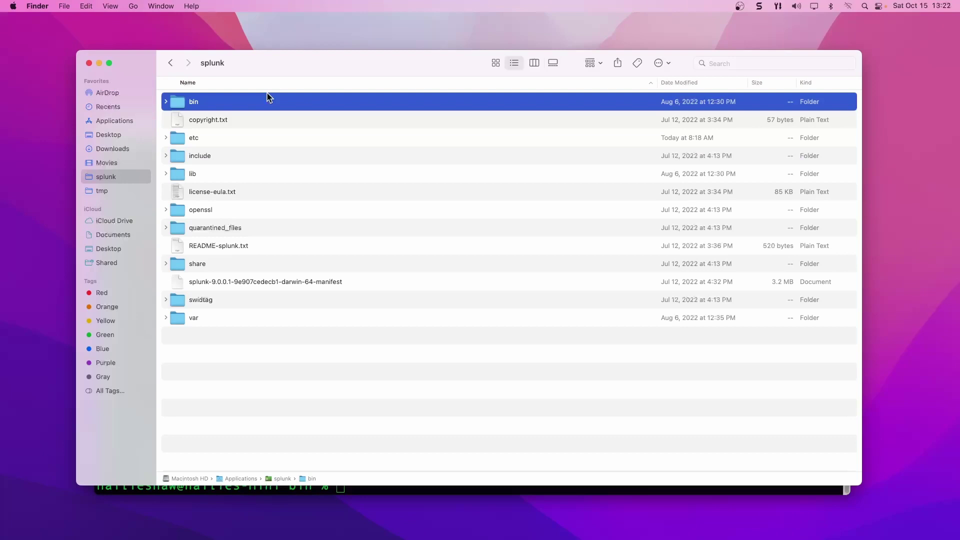
click(107, 191)
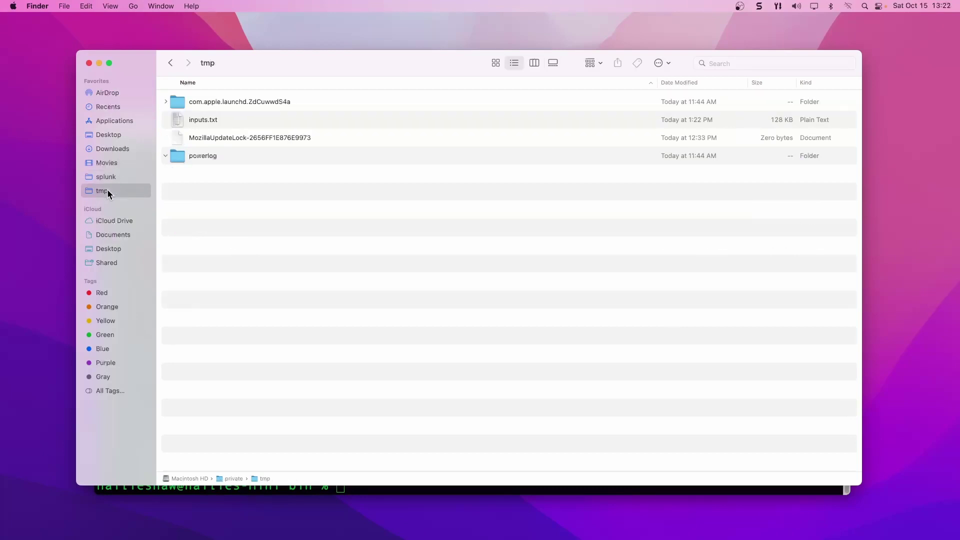
double_click(214, 119)
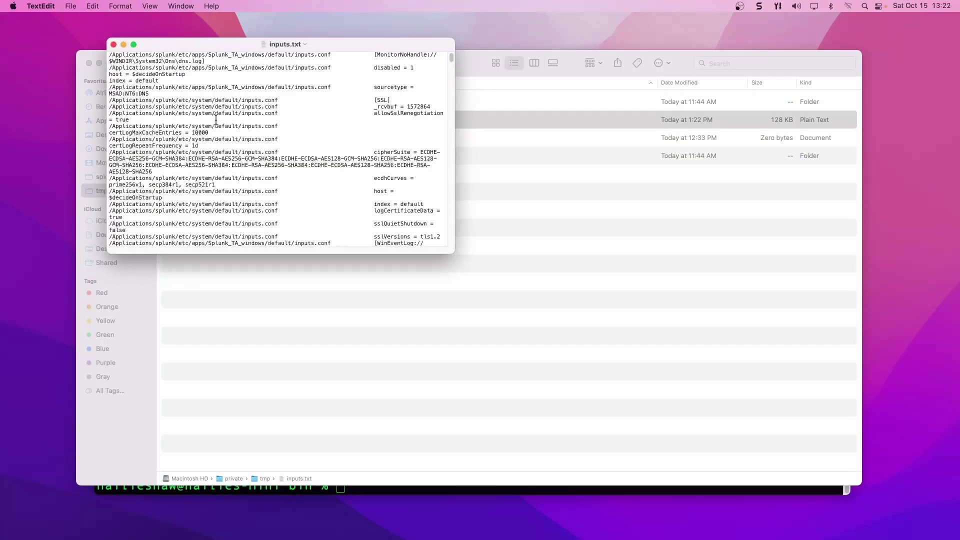
Enlarge the inputs.txt window and increase its text size by two increments.
drag(452, 254, 890, 499)
click(580, 320)
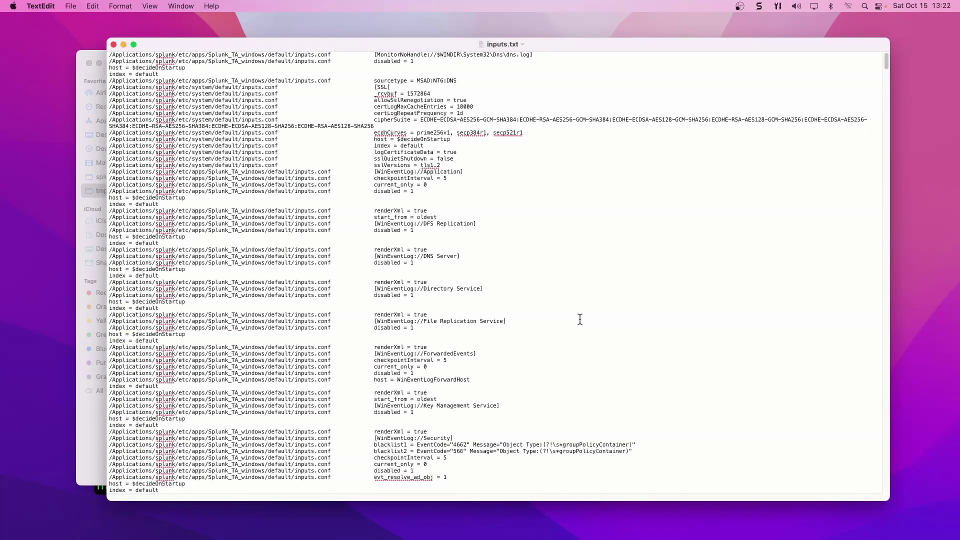
key(super+plus)
key(super+plus)
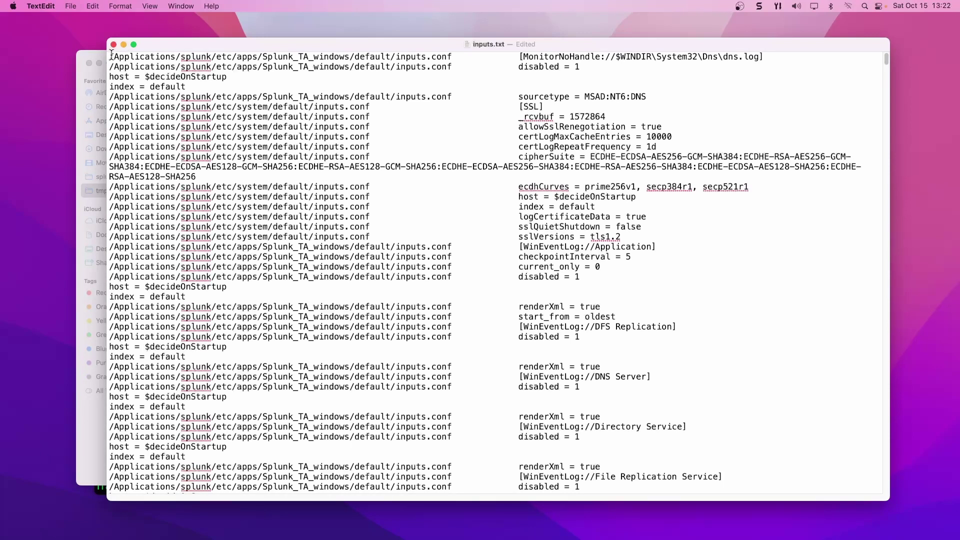
Examine the source file paths beside the settings, highlighting the Splunk_TA_windows/default and system/default portions.
drag(114, 56, 450, 57)
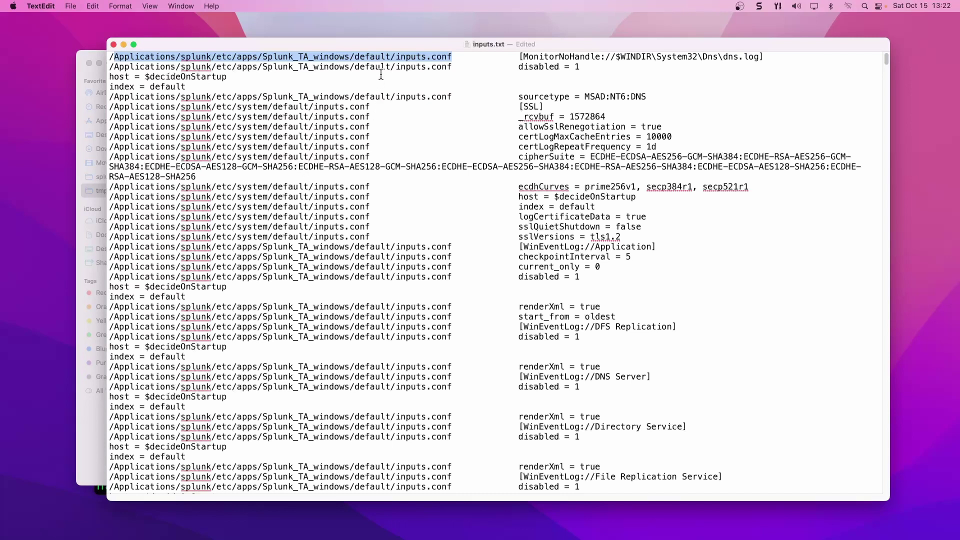
click(353, 58)
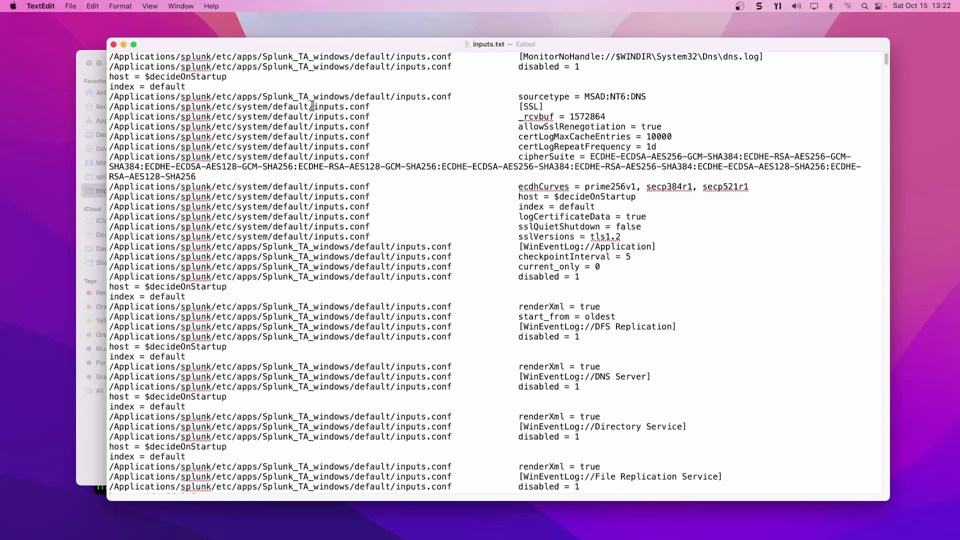
drag(312, 106, 249, 106)
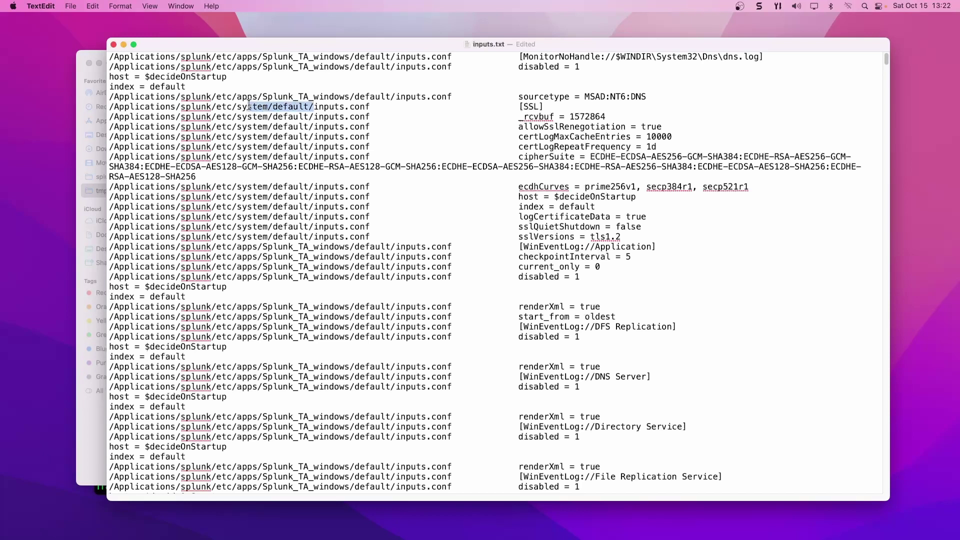
click(321, 189)
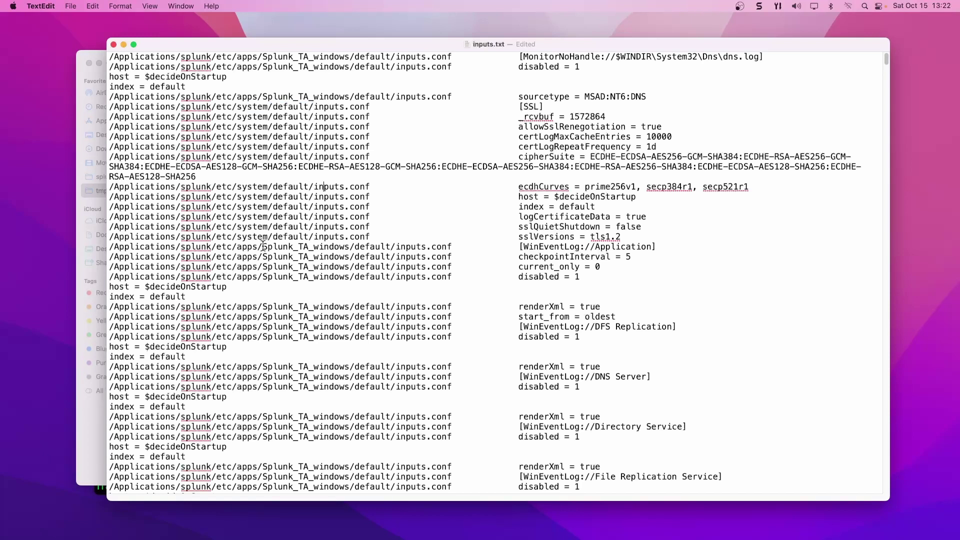
drag(263, 246, 392, 246)
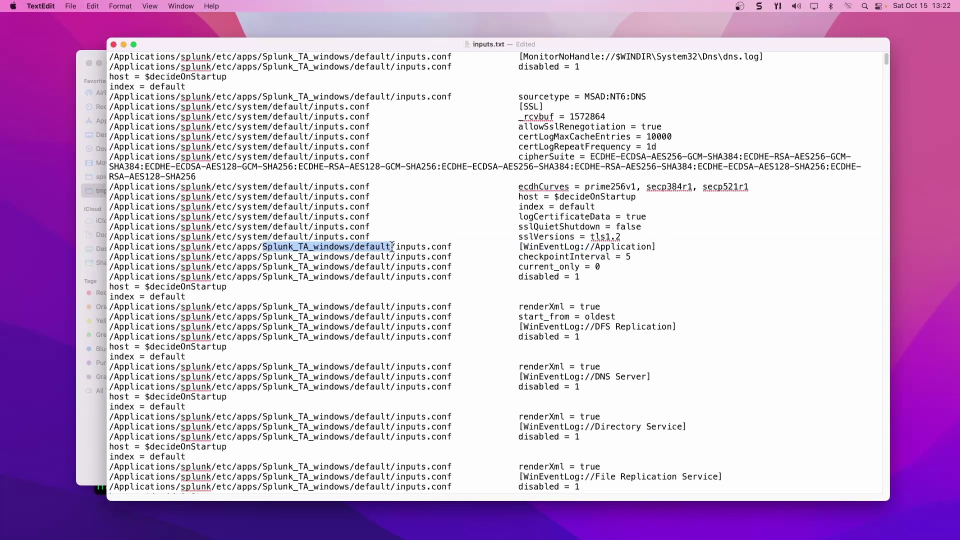
click(380, 238)
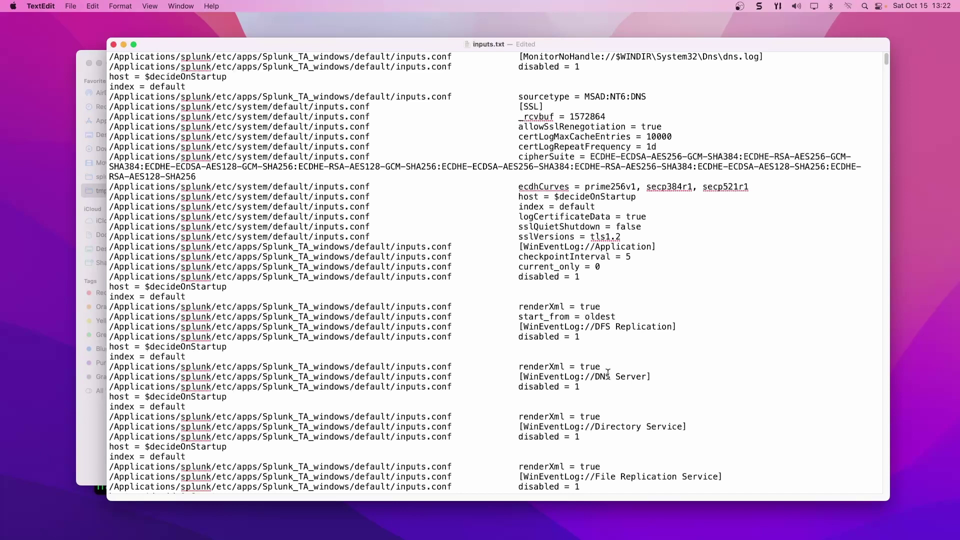
Examine the WinEventLog stanzas and their source file paths, highlighting the [WinEventLog://ForwardedEvents] stanza header.
scroll(608, 373, down, 10)
scroll(608, 372, down, 5)
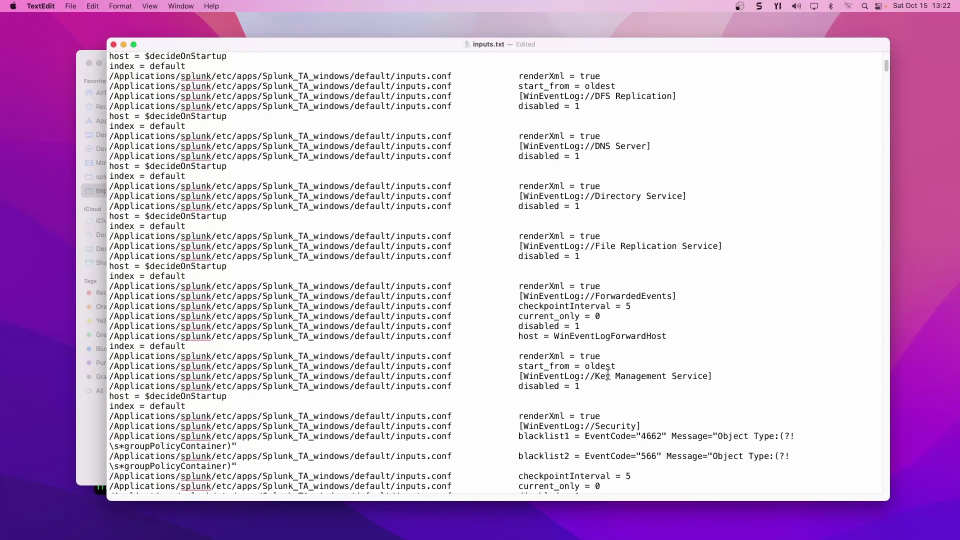
drag(681, 281, 516, 277)
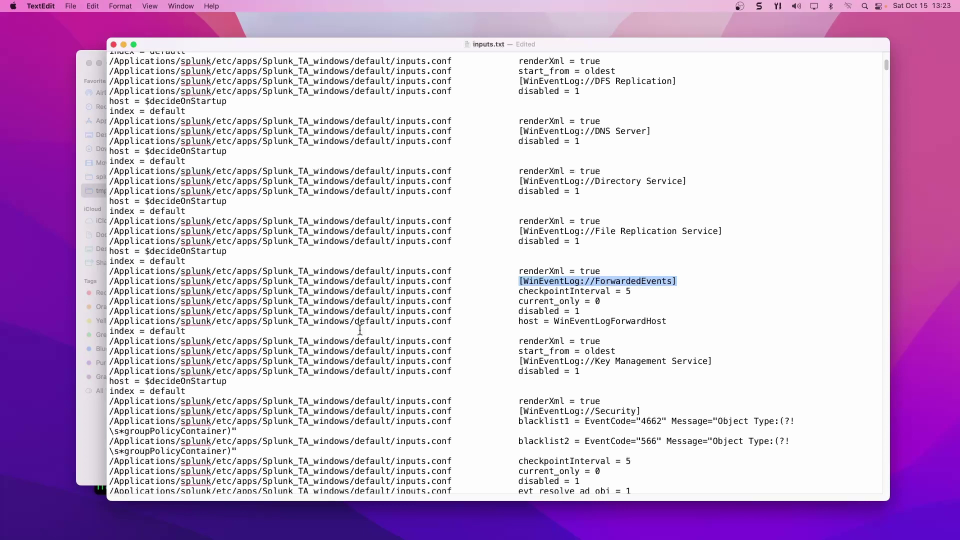
scroll(363, 332, down, 5)
scroll(363, 337, down, 10)
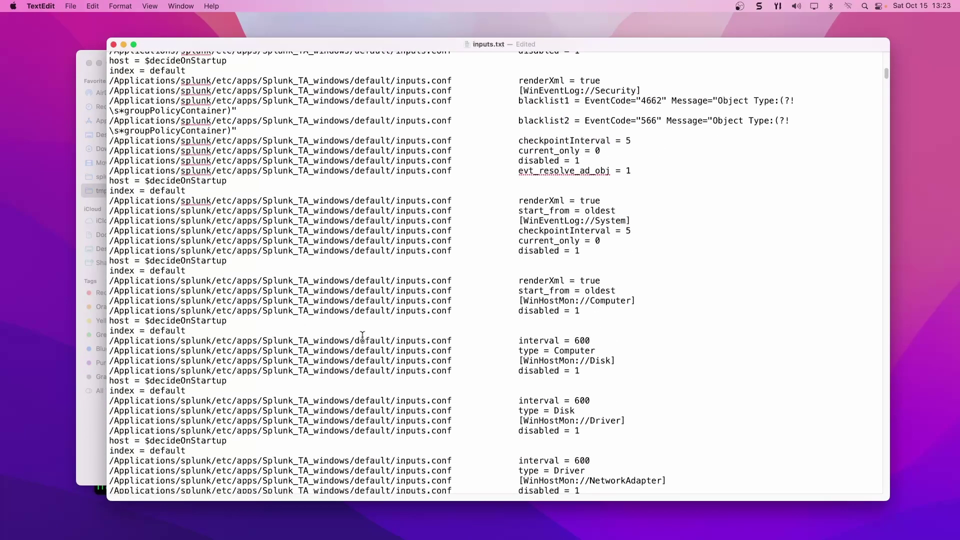
Search inputs.txt for "local", look through the text around the match, and close the search.
key(super+f)
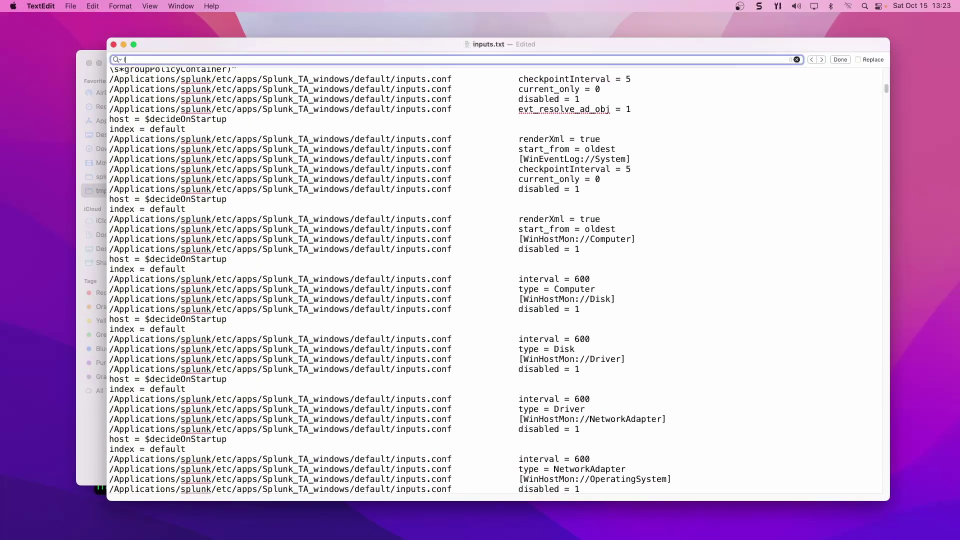
key(Return)
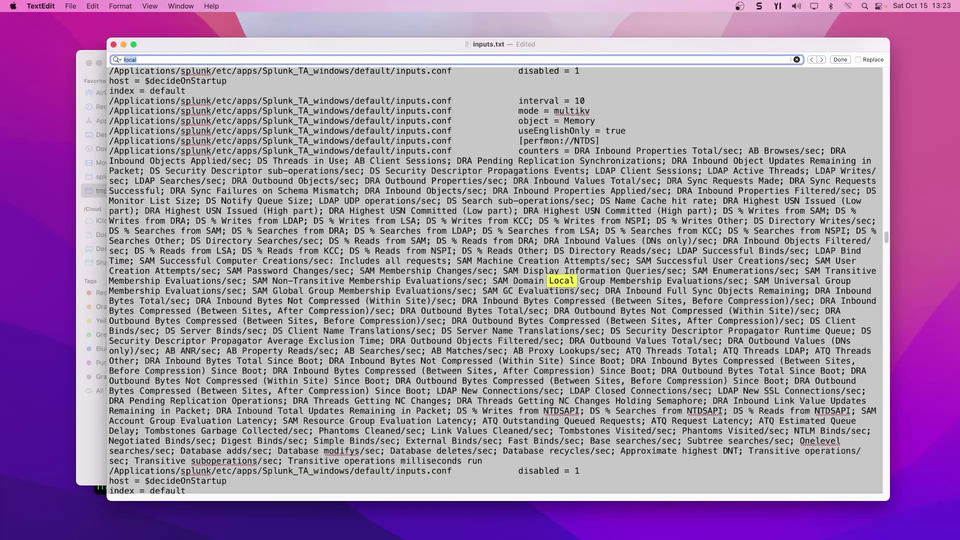
drag(783, 264, 783, 264)
scroll(784, 264, down, 5)
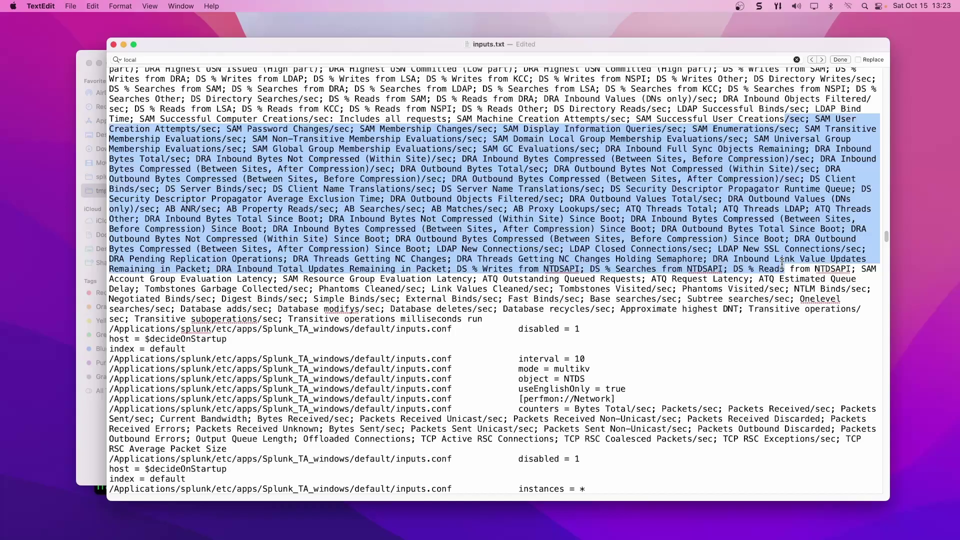
click(844, 60)
Review the source file paths of the monitor and Windows stanzas back toward the start of inputs.txt, and close the file.
scroll(592, 250, up, 20)
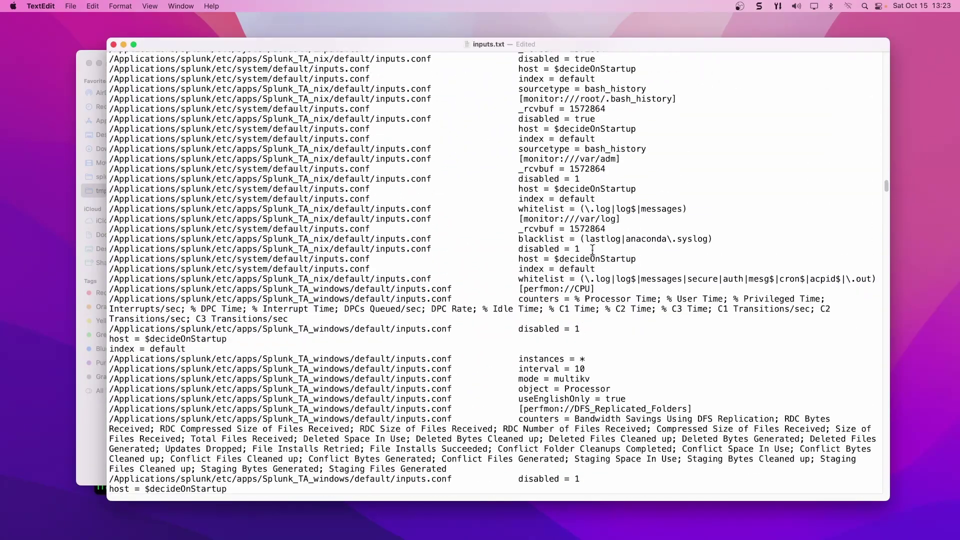
scroll(593, 250, up, 10)
drag(110, 177, 395, 294)
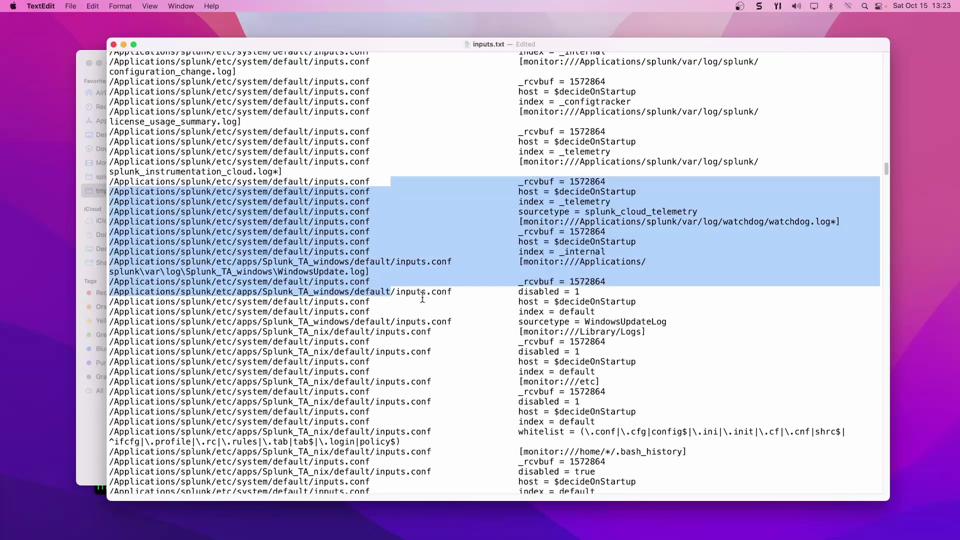
click(425, 300)
scroll(412, 324, up, 15)
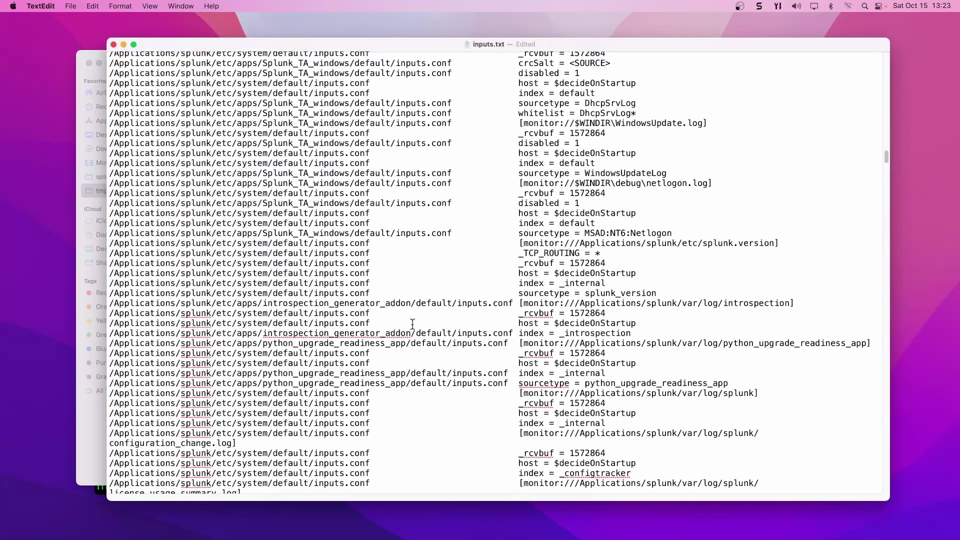
scroll(412, 324, up, 10)
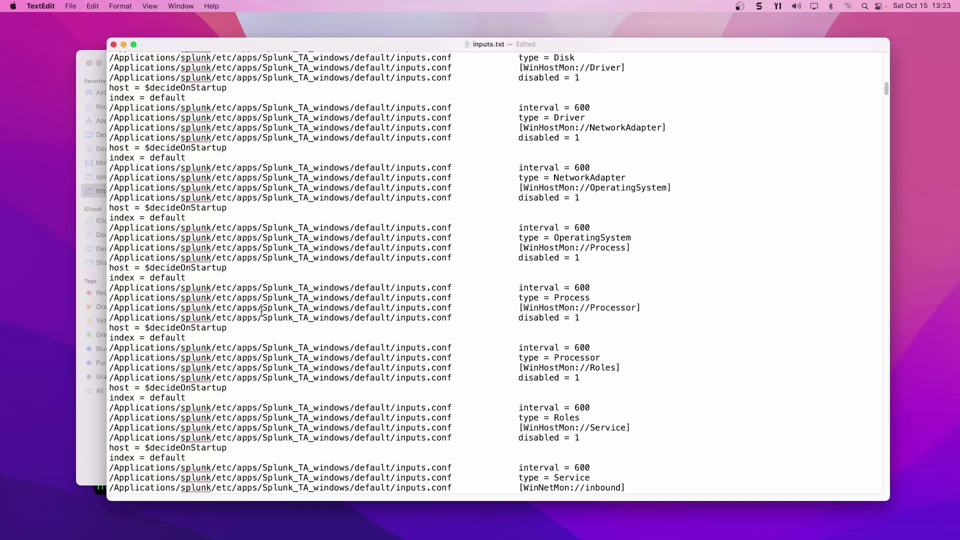
click(114, 45)
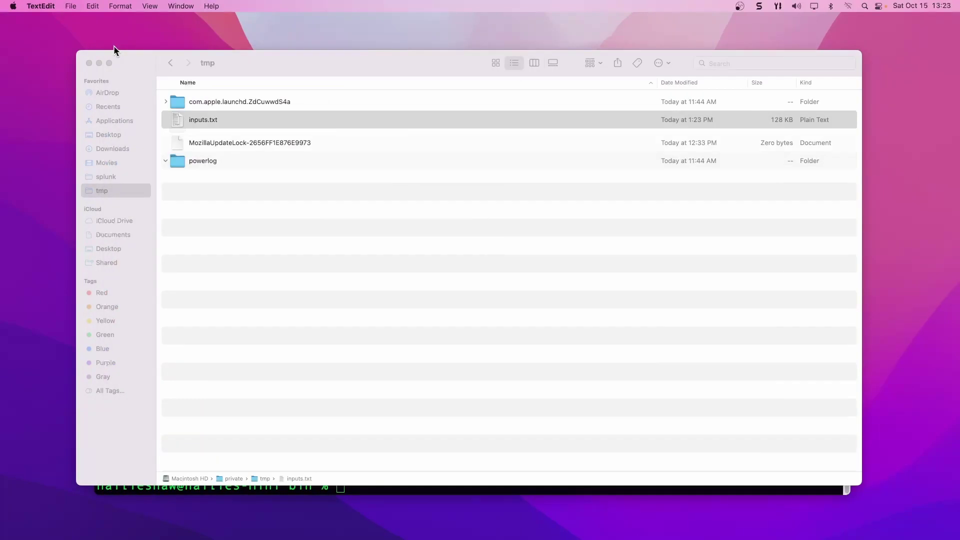
Switch to Terminal, recall the last btool command, and remove the configuration name inputs from it.
click(351, 494)
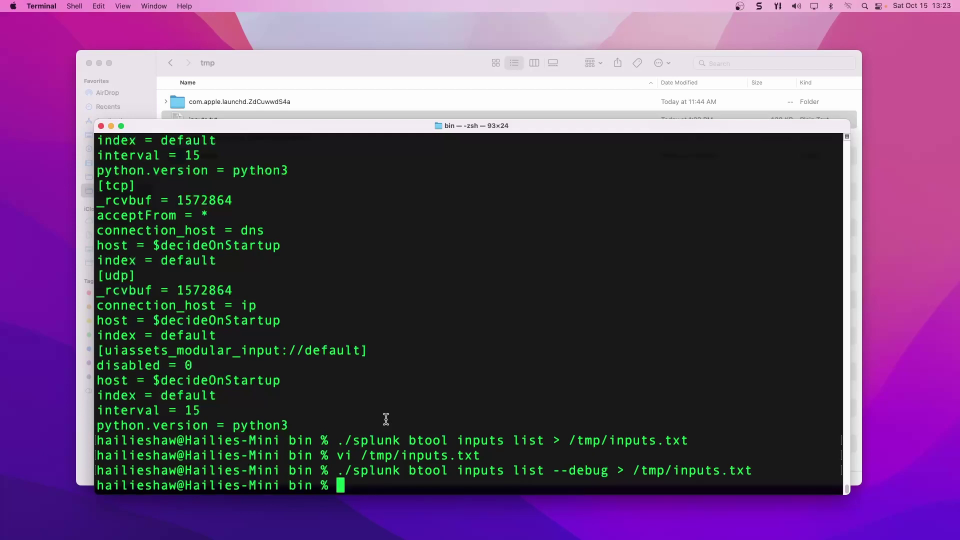
key(Up)
key(Left)
key(Left)
key(Left)
key(Left)
key(Left)
key(Left)
key(Left)
key(Left)
key(Left)
key(Left)
key(Left)
key(Left)
key(Left)
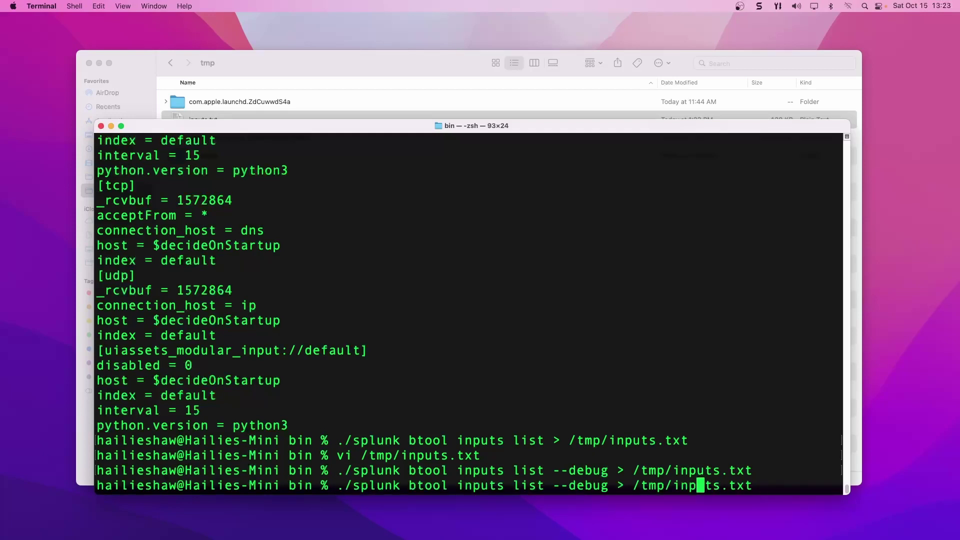
key(Left)
key(Left)
key(Left)
key(Left)
key(Left)
key(Left)
key(Left)
key(Left)
key(Left)
key(Left)
key(Left)
key(Left)
key(Left)
key(Left)
key(Left)
key(Left)
key(Left)
key(Left)
key(BackSpace)
key(BackSpace)
key(BackSpace)
key(BackSpace)
key(BackSpace)
key(BackSpace)
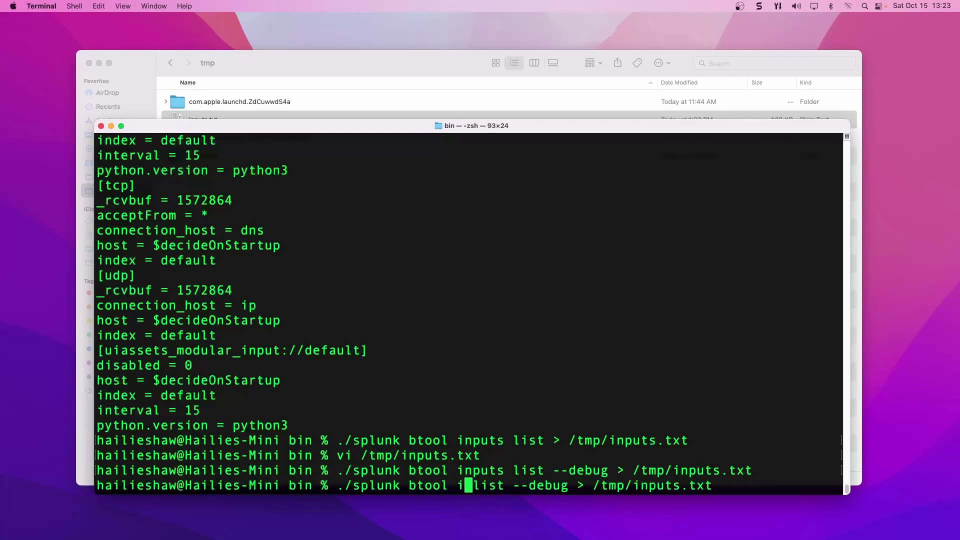
text(outputs)
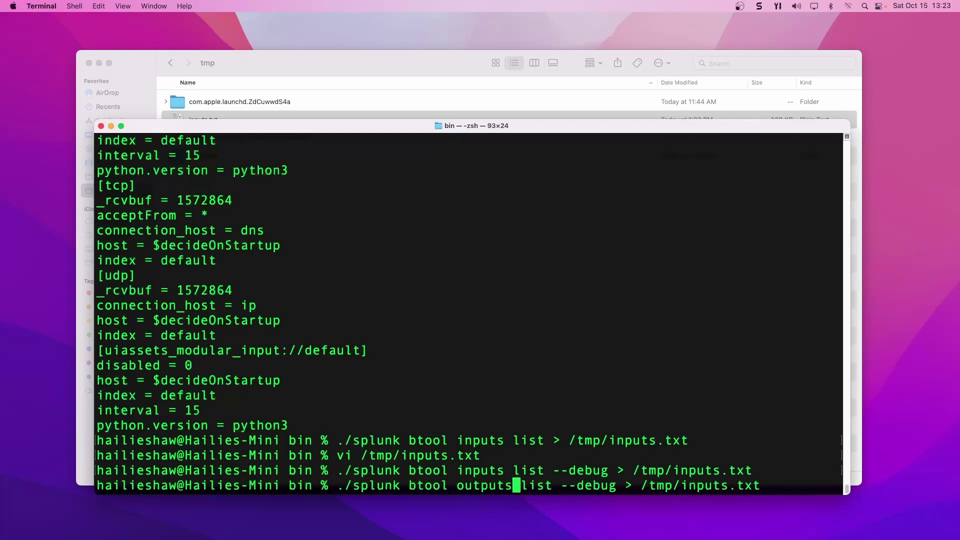
key(BackSpace)
key(BackSpace)
key(BackSpace)
key(BackSpace)
key(BackSpace)
key(BackSpace)
key(BackSpace)
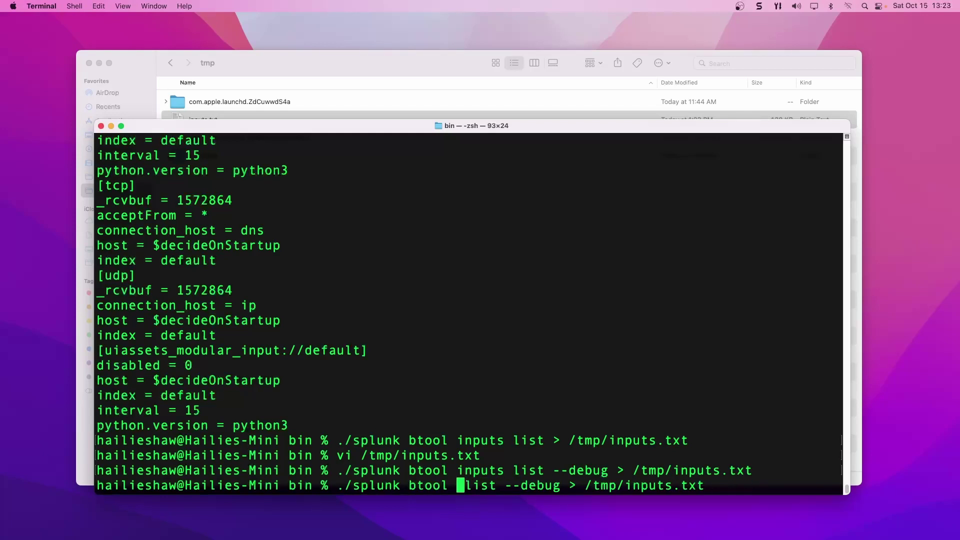
Complete the command as ./splunk btool props list --debug > /tmp/props.txt and run it.
text(props)
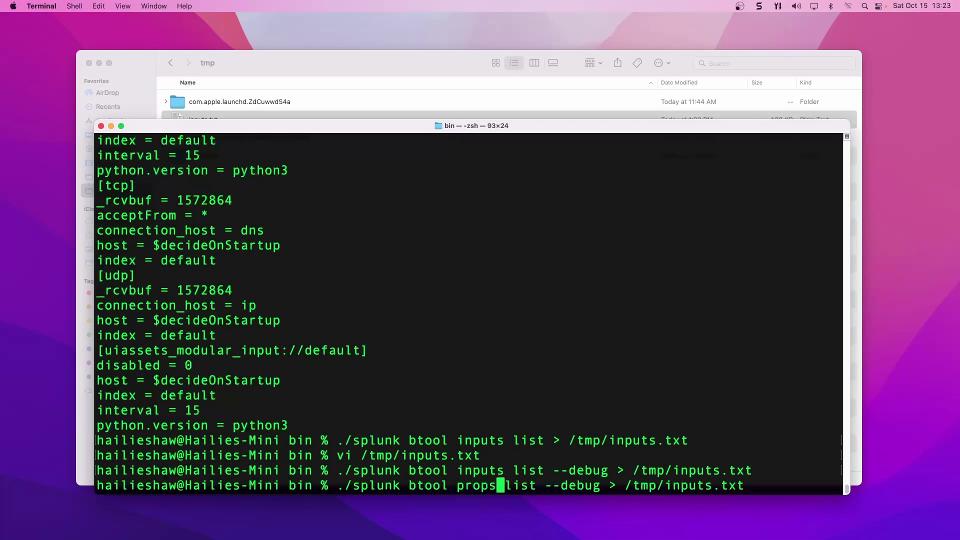
key(Right)
key(Right)
key(Right)
key(Right)
key(Right)
key(Right)
key(Right)
key(Right)
key(Right)
key(BackSpace)
key(BackSpace)
key(BackSpace)
key(BackSpace)
key(BackSpace)
key(BackSpace)
text(pr)
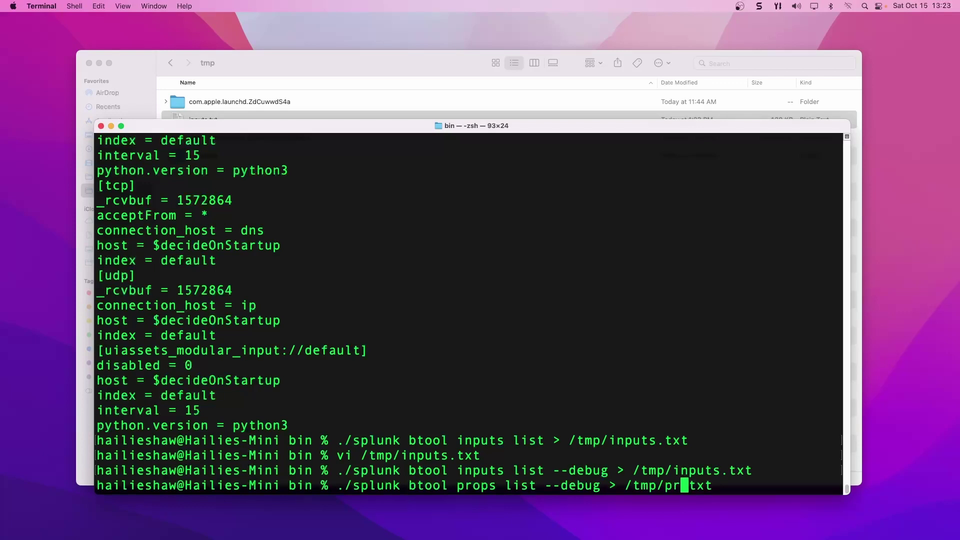
text(ops)
key(Return)
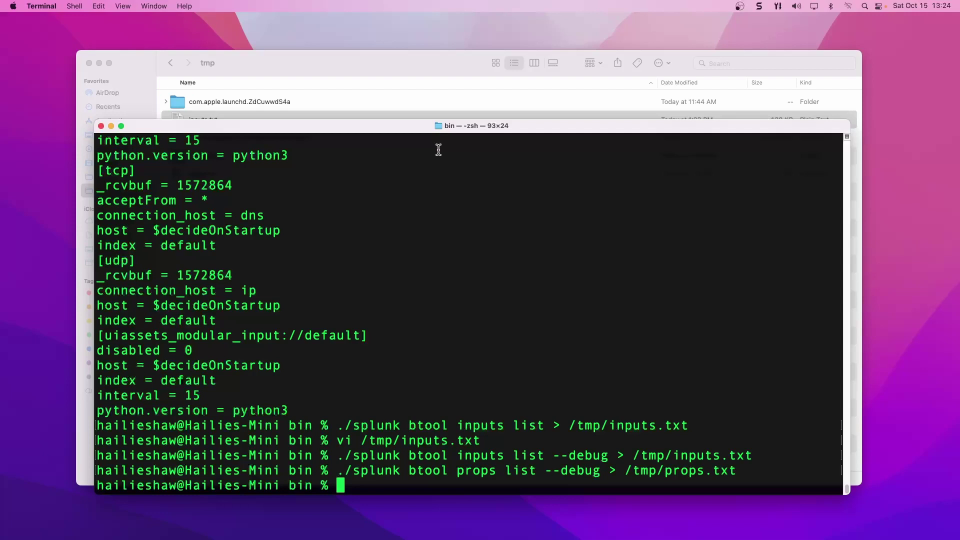
Switch to Finder and open props.txt from the tmp folder in TextEdit.
click(389, 60)
click(244, 173)
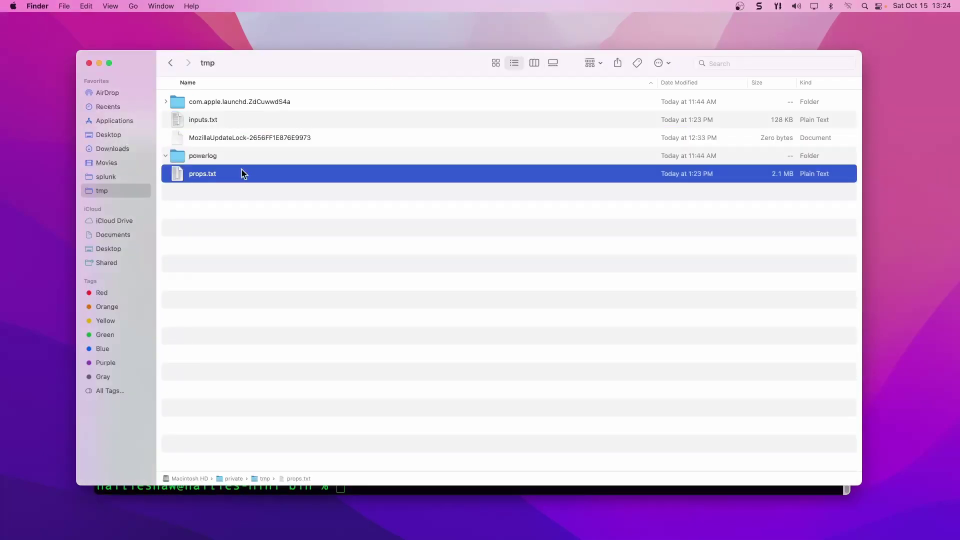
double_click(244, 174)
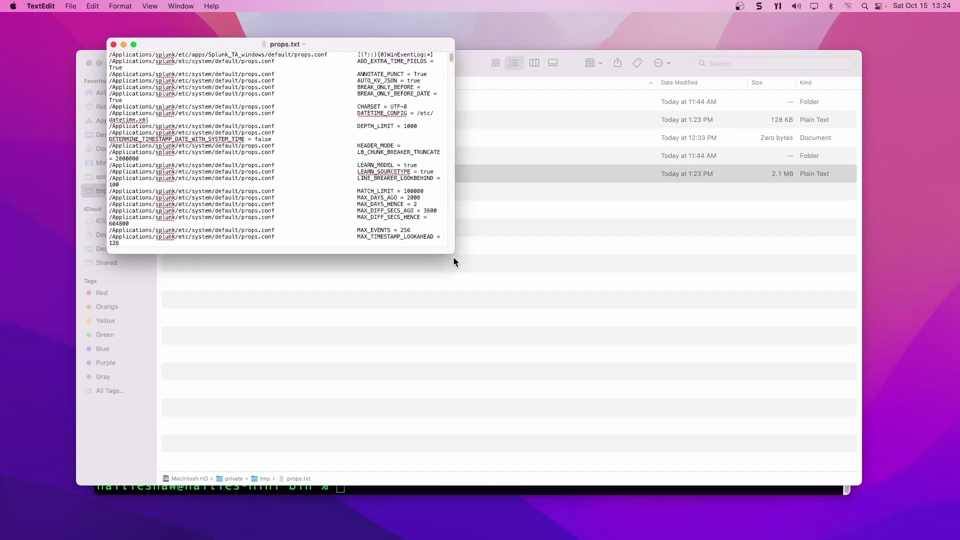
Enlarge the props.txt window and increase its text size by five increments.
drag(453, 256, 842, 449)
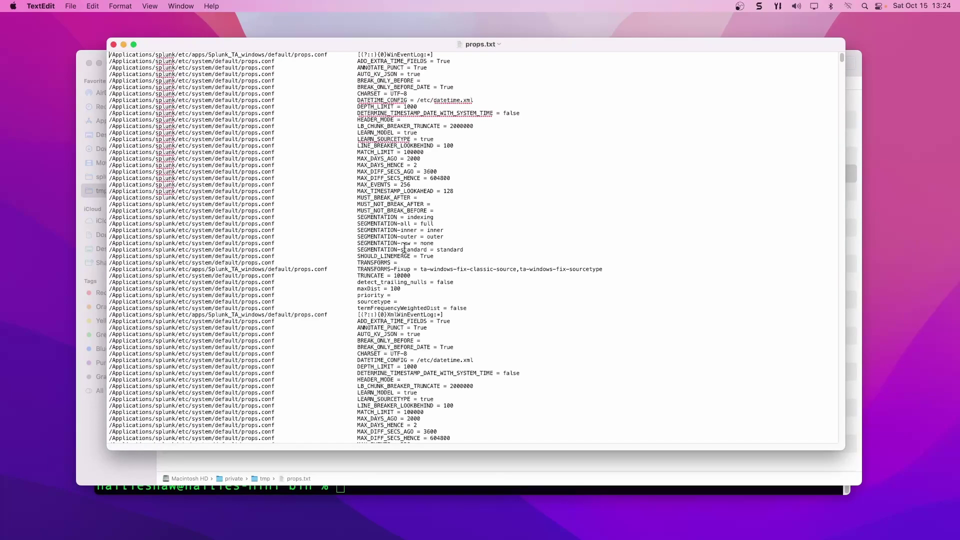
key(super+plus)
key(super+plus)
key(super+plus)
key(super+plus)
key(super+plus)
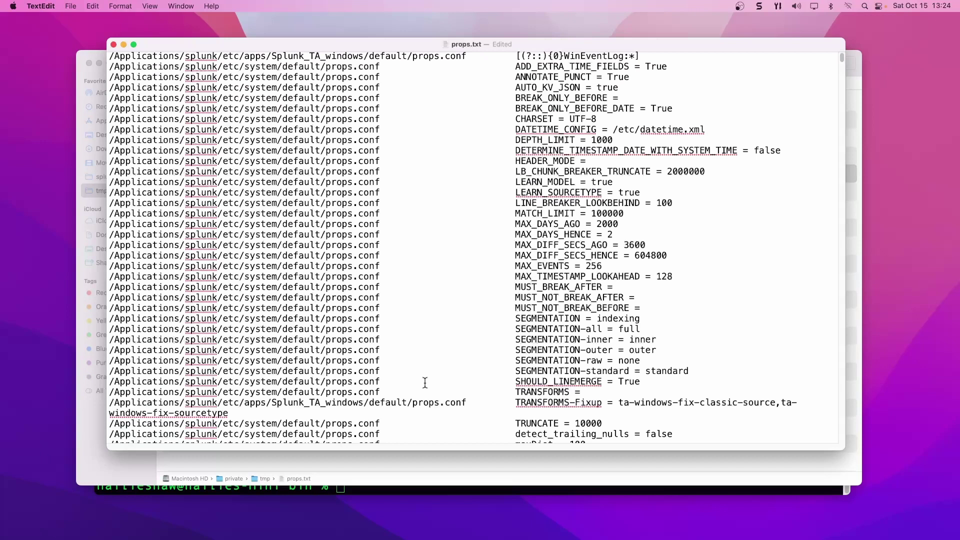
Examine the stanzas in props.txt and the source file path beside each setting, from the start to well down the file.
scroll(425, 383, down, 5)
scroll(426, 382, down, 3)
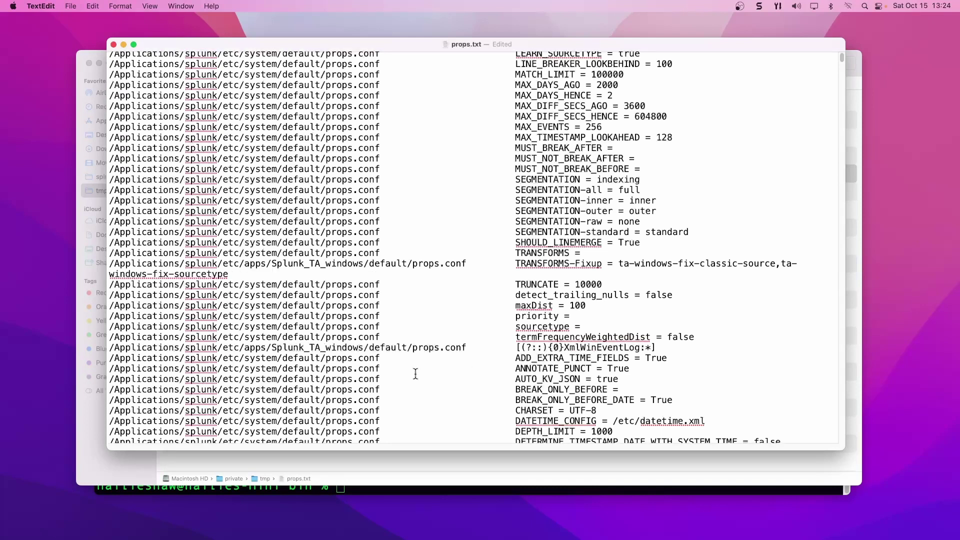
scroll(415, 374, down, 15)
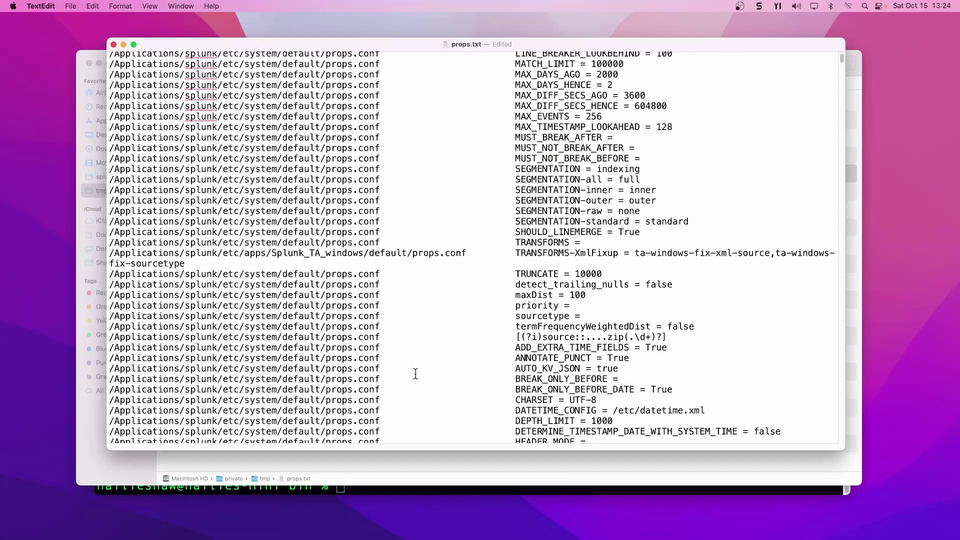
scroll(416, 374, down, 4)
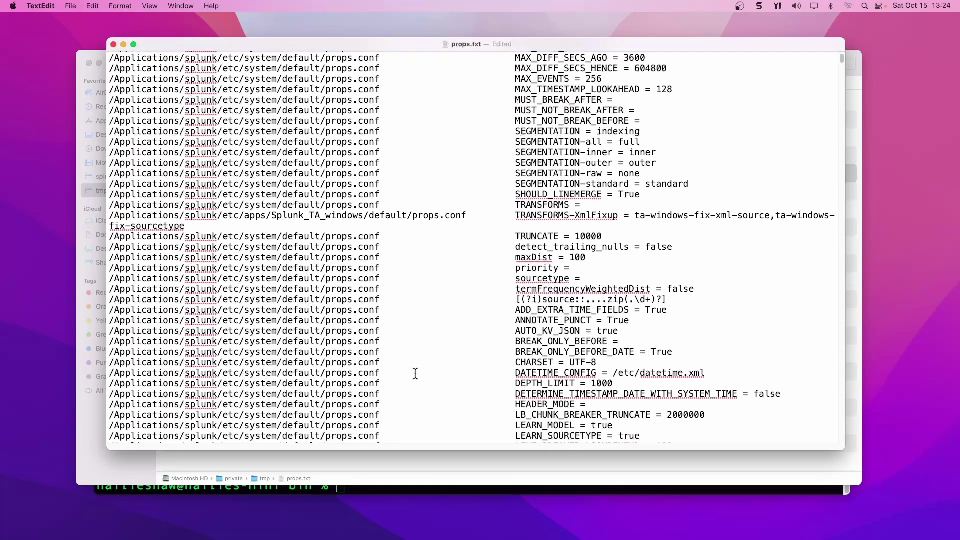
scroll(415, 374, down, 10)
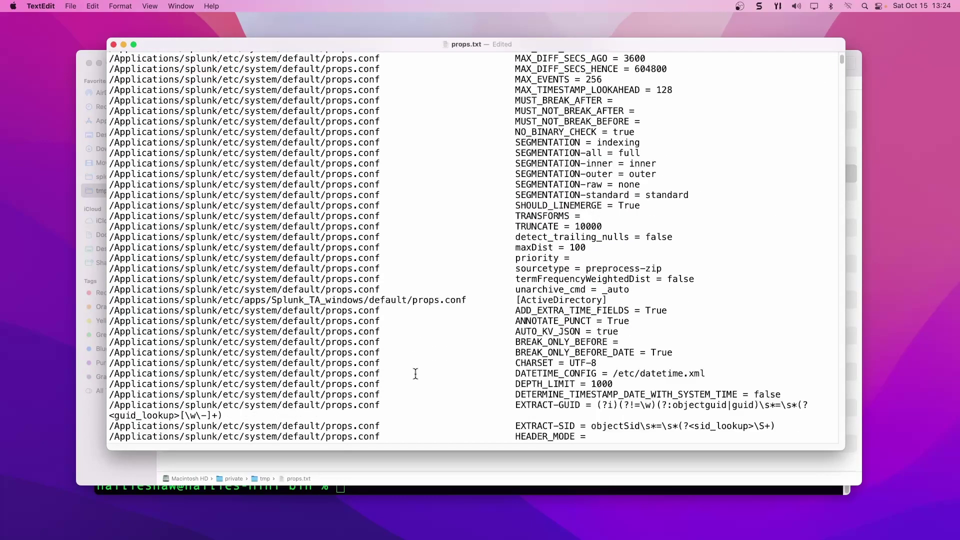
scroll(415, 373, down, 10)
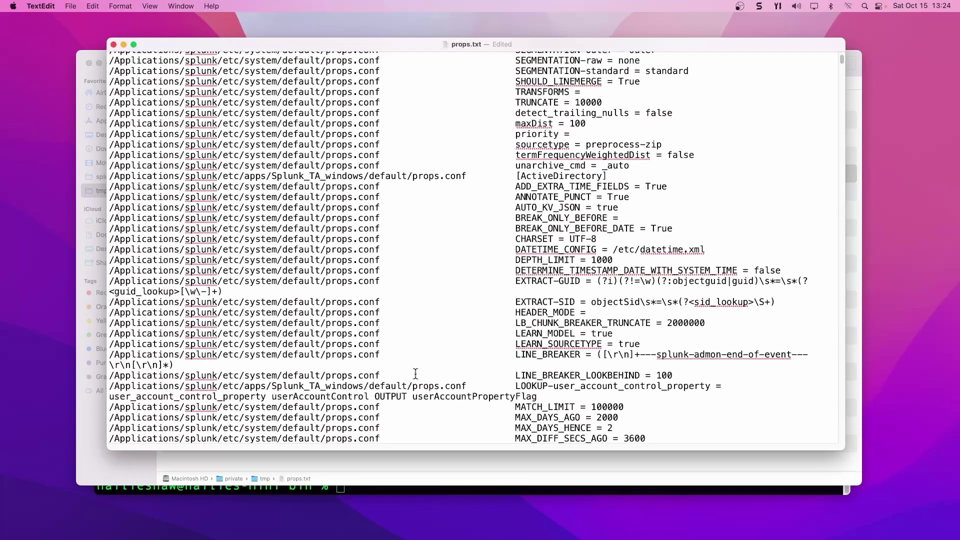
scroll(416, 373, down, 12)
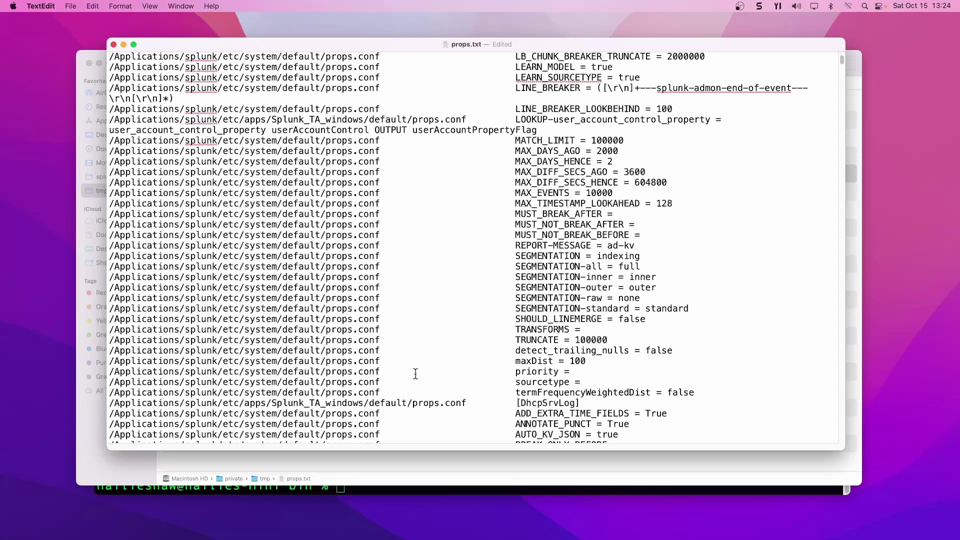
scroll(415, 374, down, 3)
scroll(416, 373, down, 8)
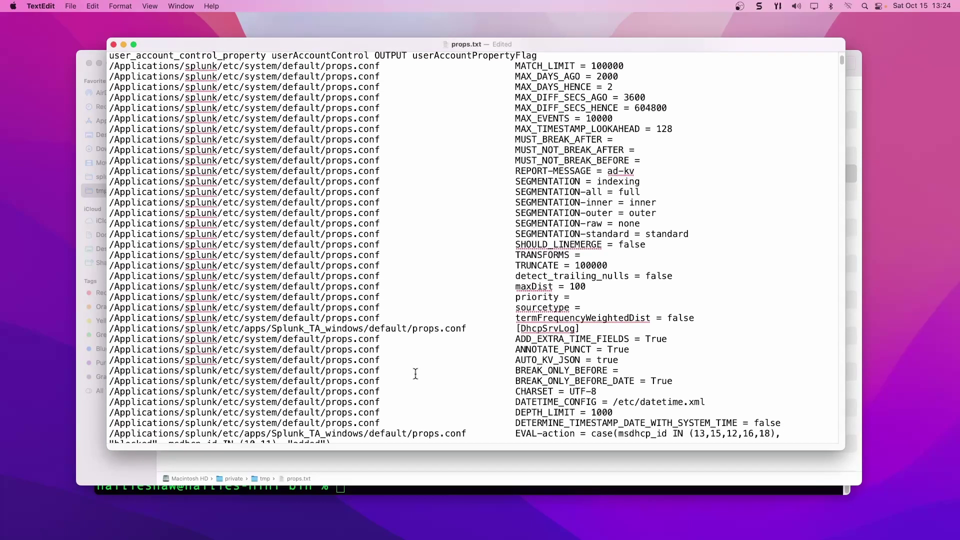
scroll(442, 301, down, 20)
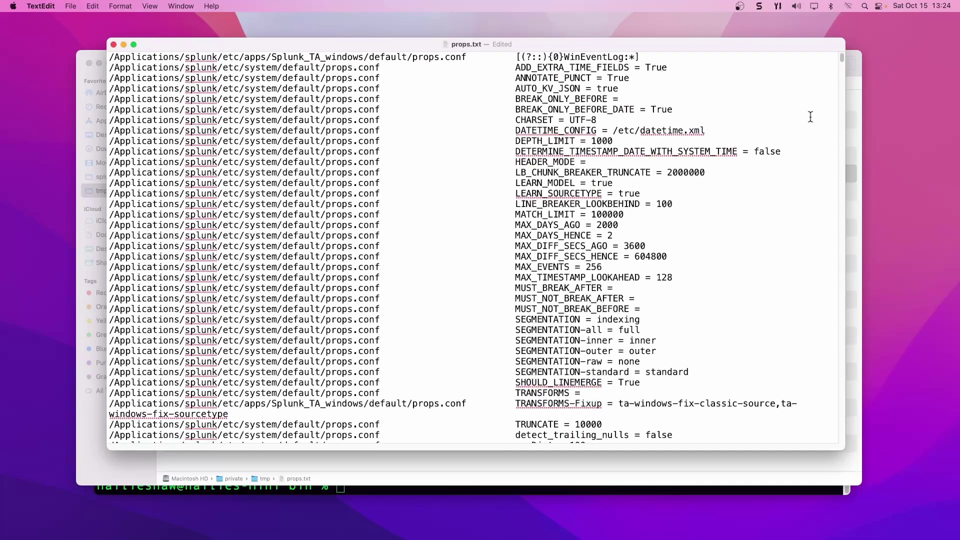
drag(842, 62, 820, 328)
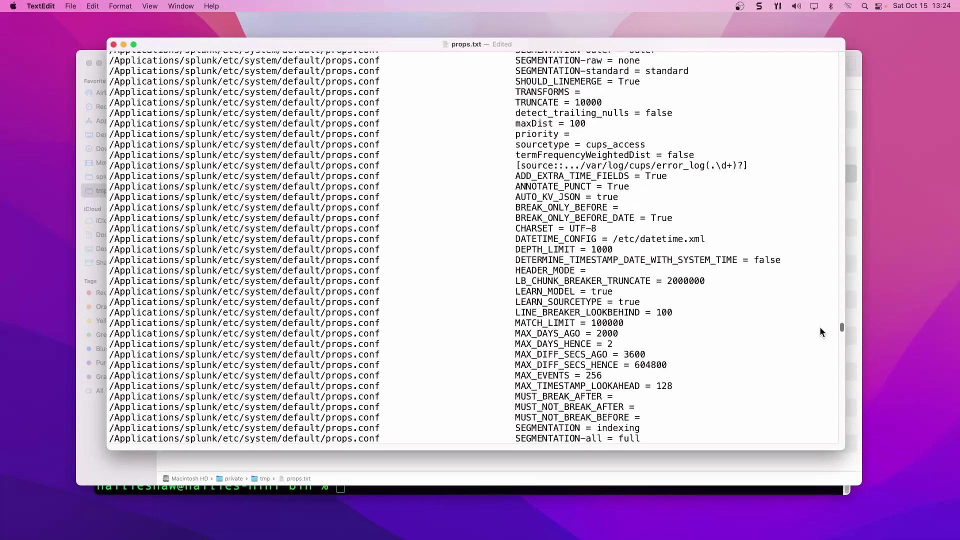